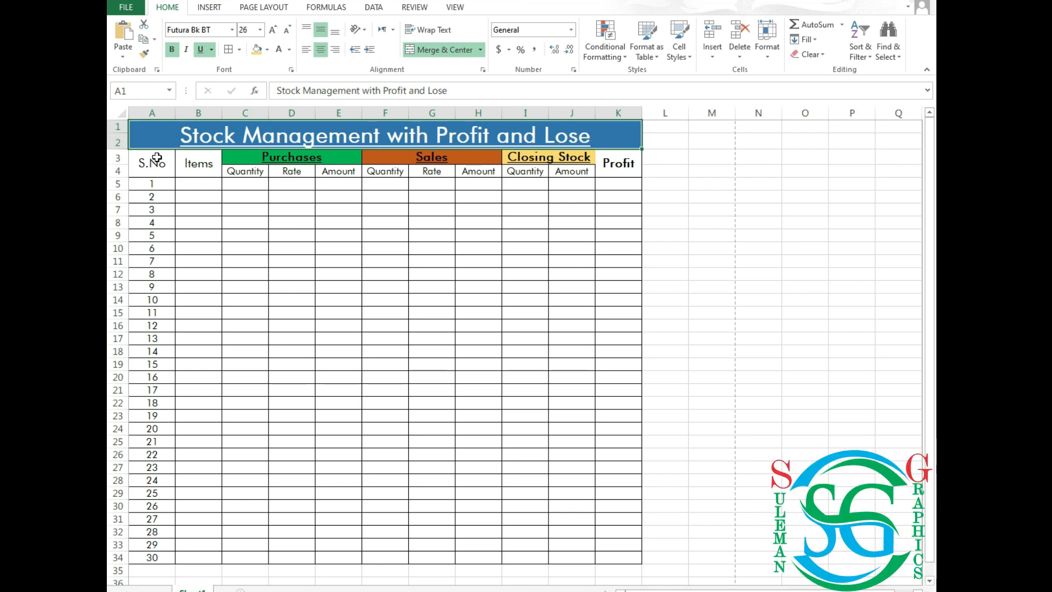
- Examine the stock table's S.No, Items, Purchases, Sales, Closing Stock and Profit columns
left_click_drag(148, 163, 155, 228)
left_click_drag(198, 174, 199, 249)
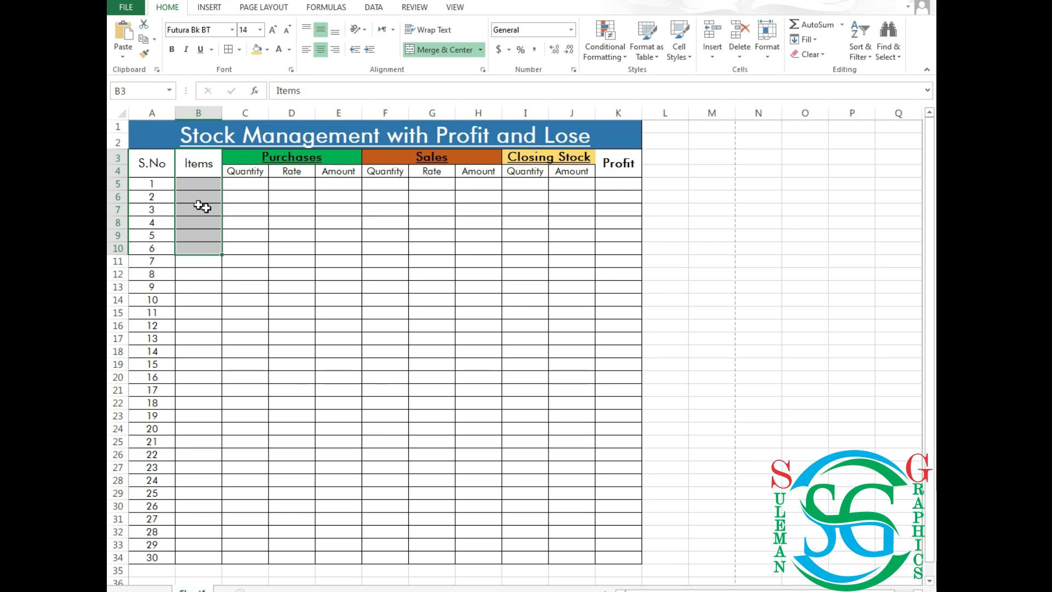
left_click_drag(288, 162, 282, 196)
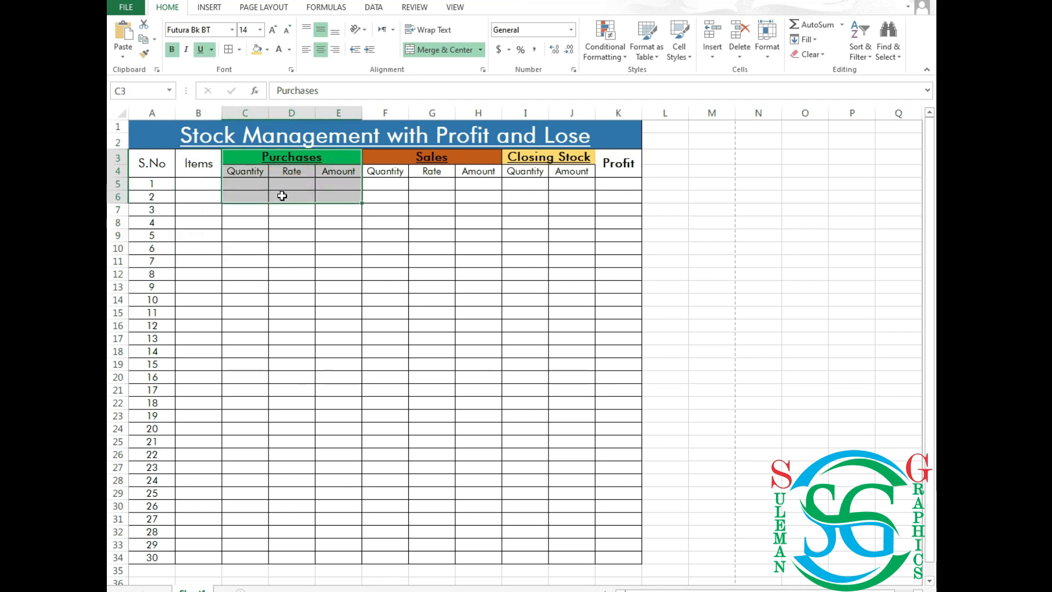
left_click_drag(404, 159, 419, 203)
left_click_drag(587, 155, 570, 208)
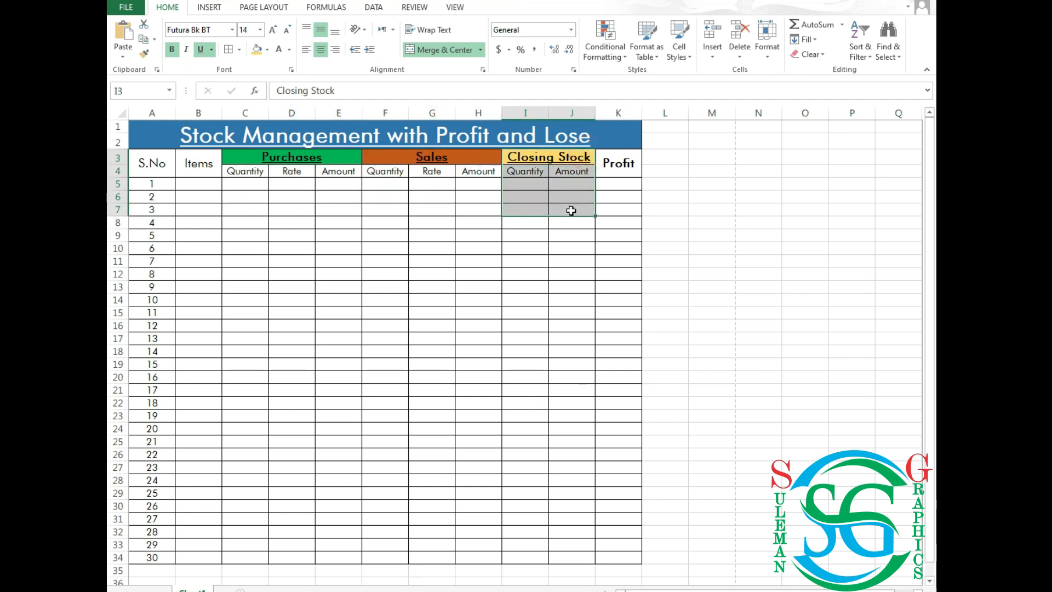
left_click_drag(623, 162, 625, 200)
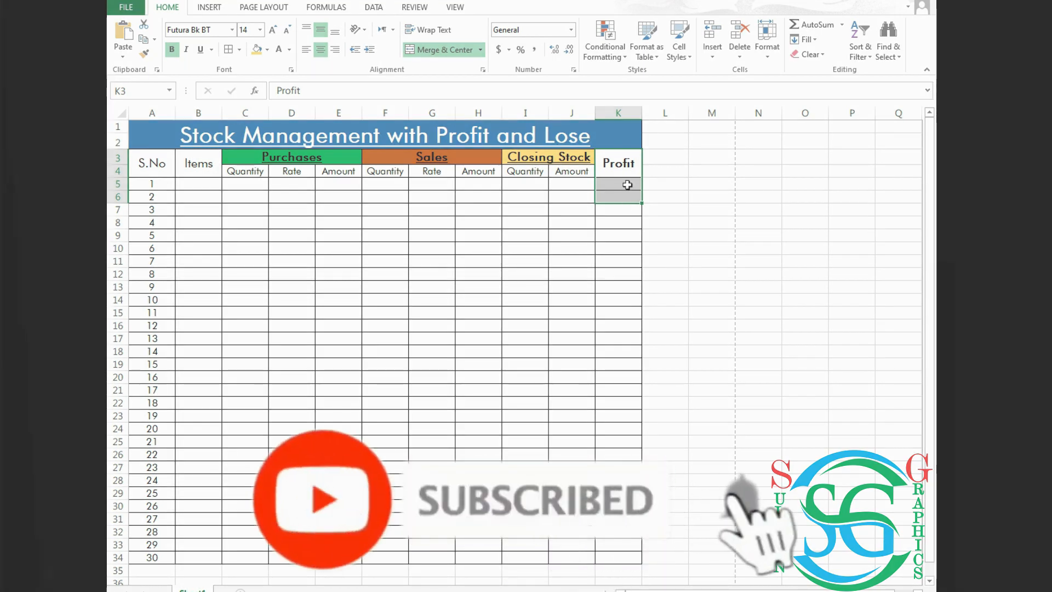
left_click(628, 182)
left_click_drag(628, 183, 624, 211)
- Enter Keyboard as the first item in row 5, with a purchase quantity of 50 and a purchase rate of 500
left_click(191, 180)
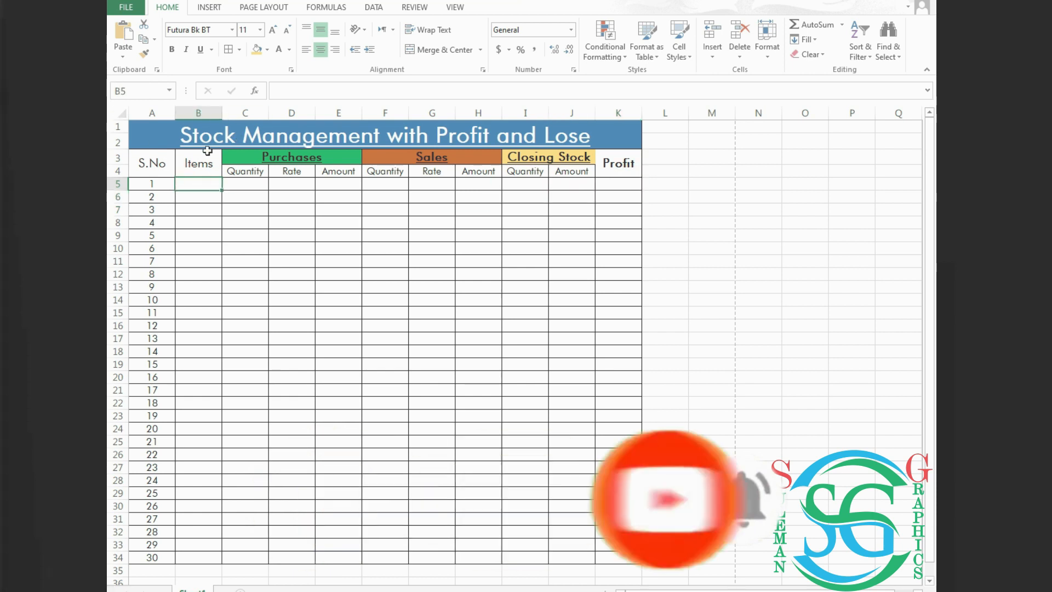
type("Keybo")
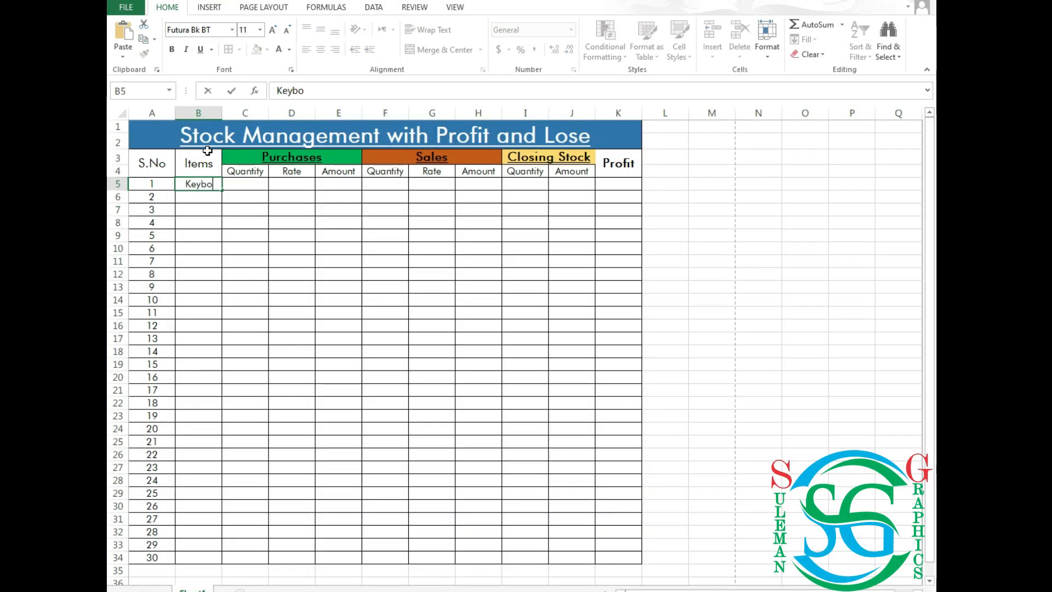
type("ard")
key("Tab")
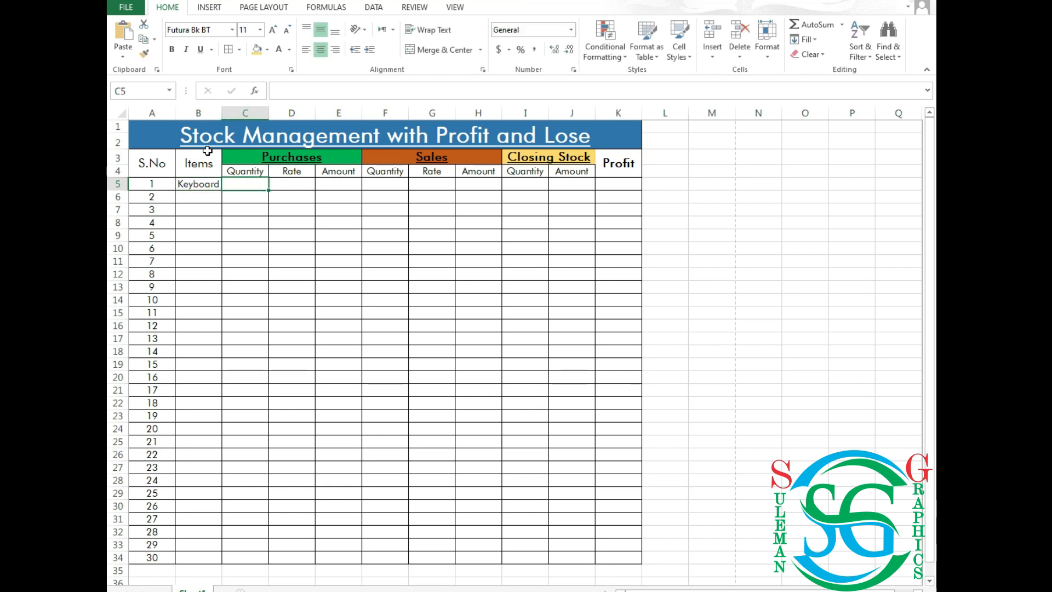
type("50")
key("Tab")
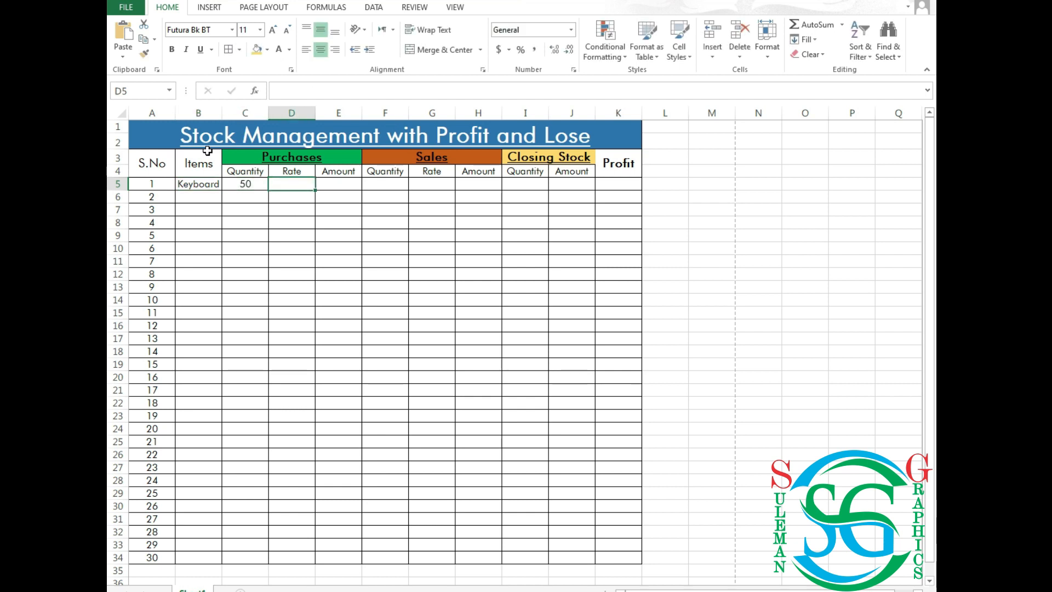
type("500f")
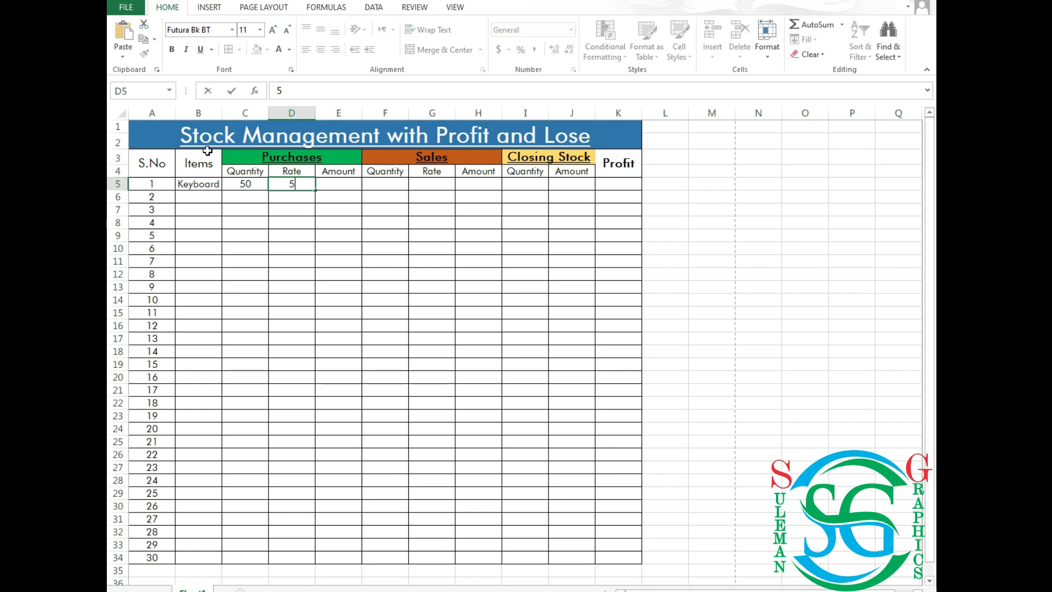
key("Tab")
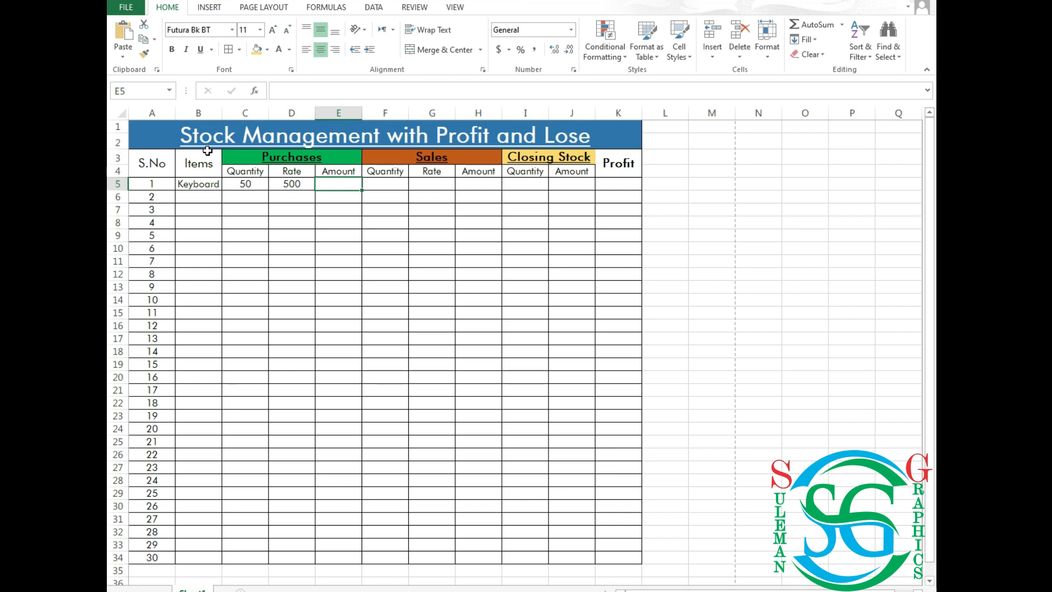
- Calculate the Keyboard purchase amount in E5 as quantity times rate with the formula =C5*D5
type("=")
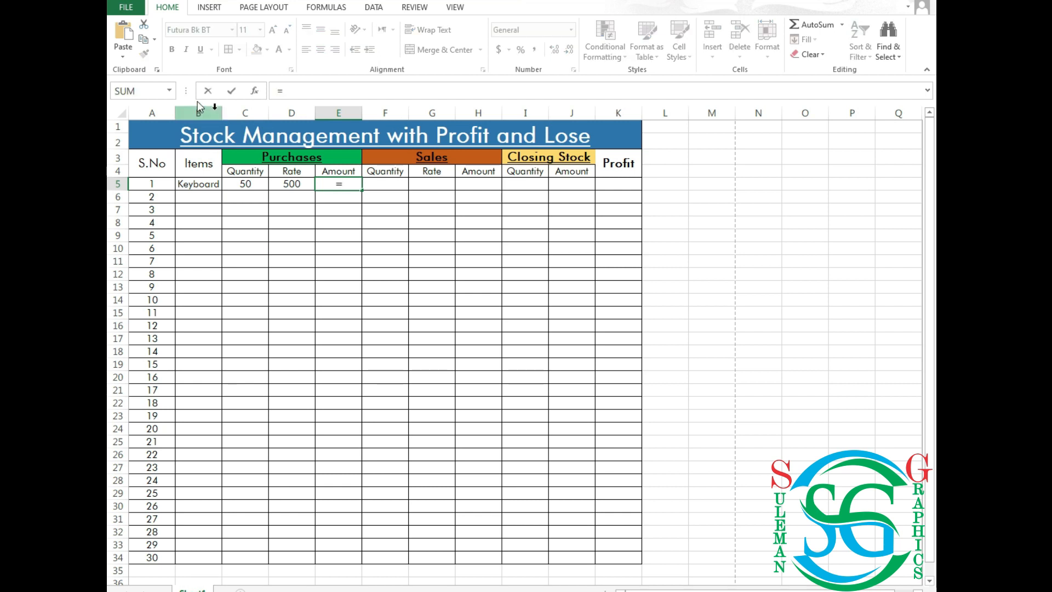
left_click(257, 189)
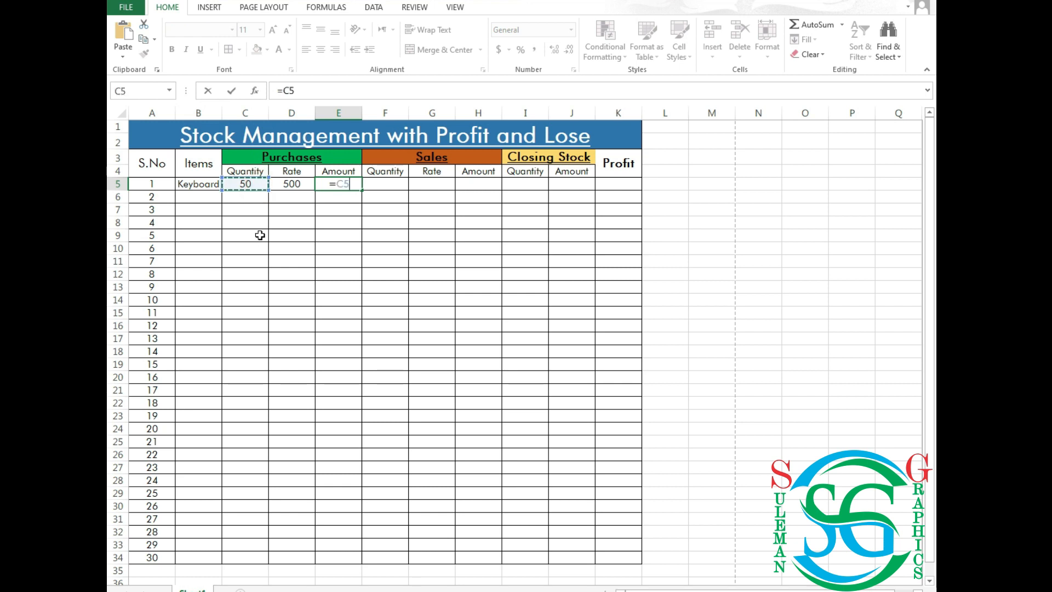
type("*")
left_click(303, 187)
key("Return")
left_click(344, 186)
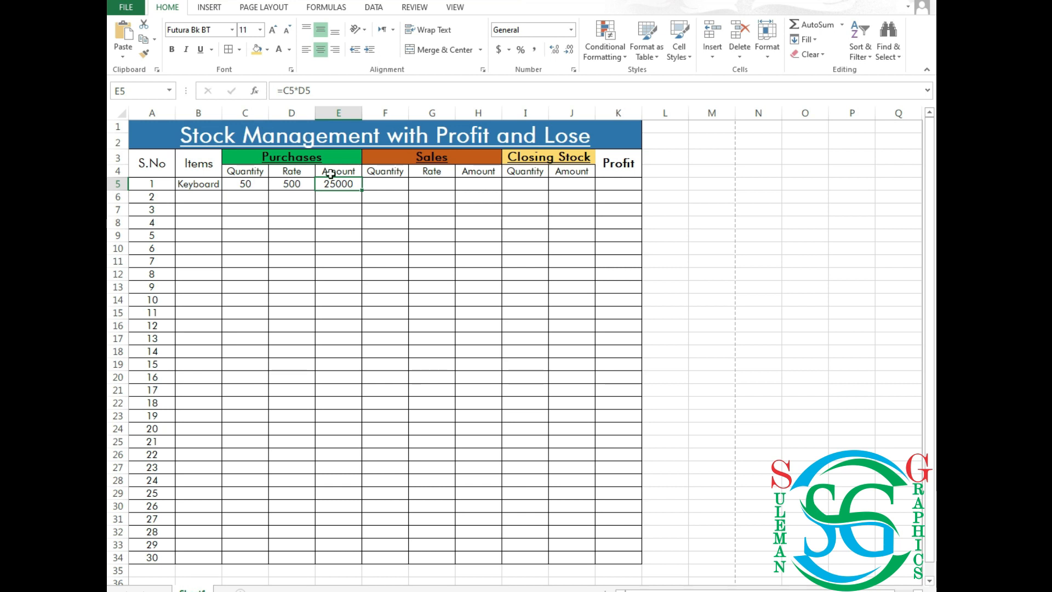
- Enter a sales quantity of 25 and a sales rate of 600 for Keyboard in F5 and G5
left_click(368, 185)
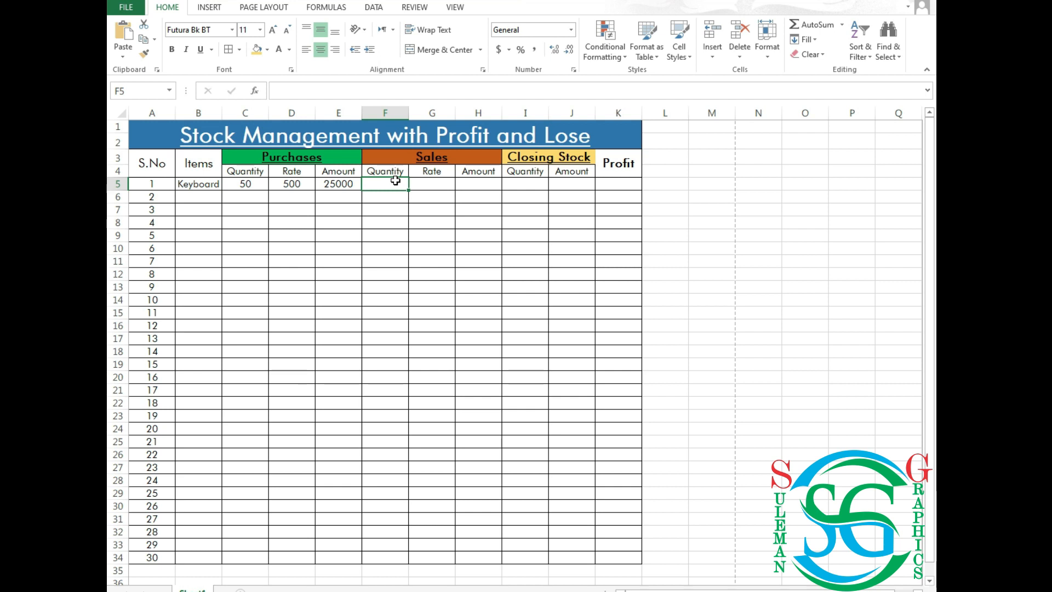
type("25")
key("Tab")
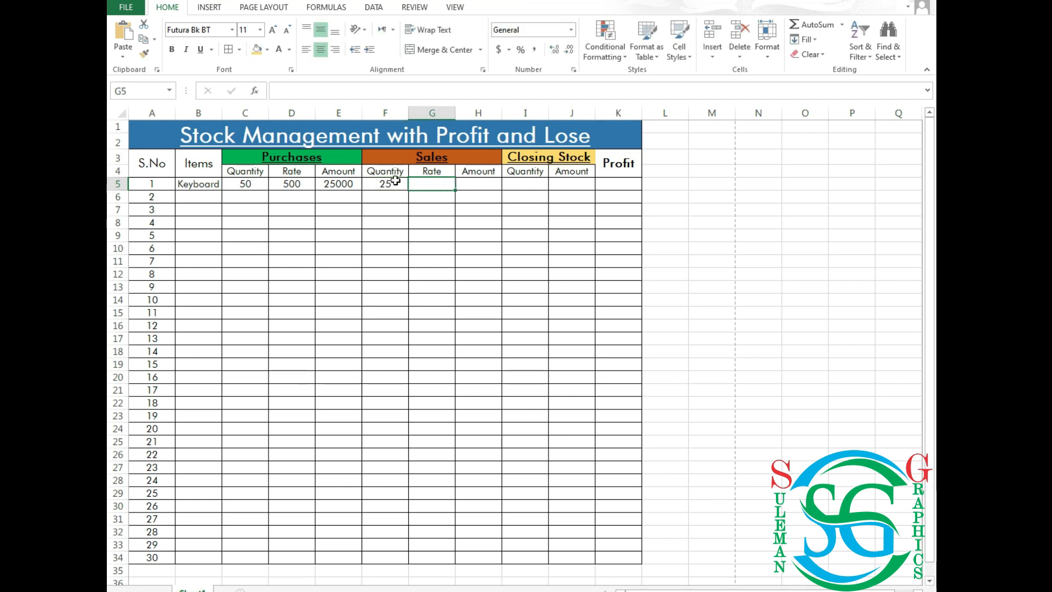
type("600")
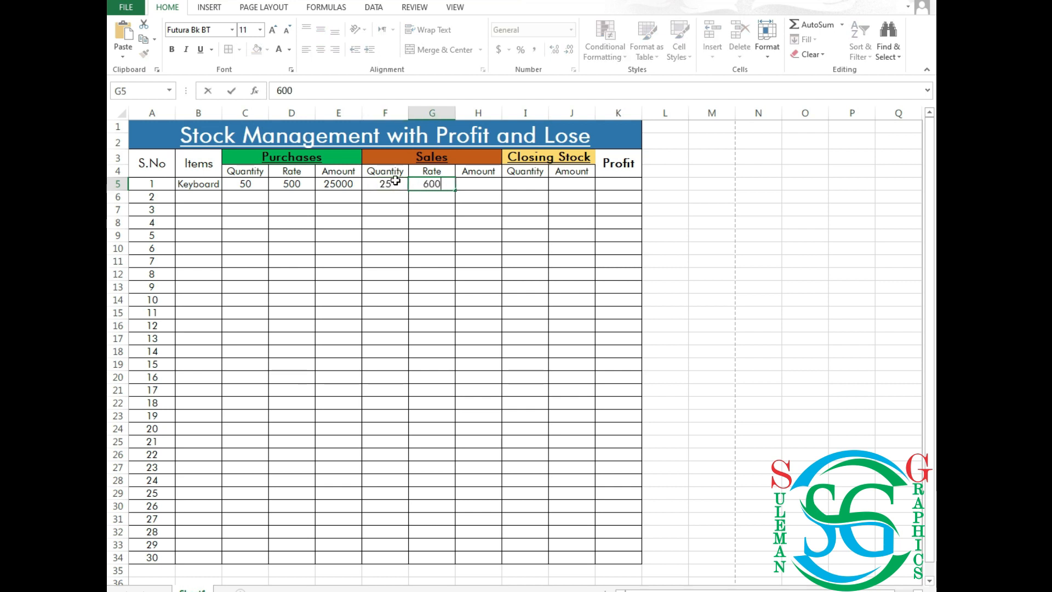
key("Tab")
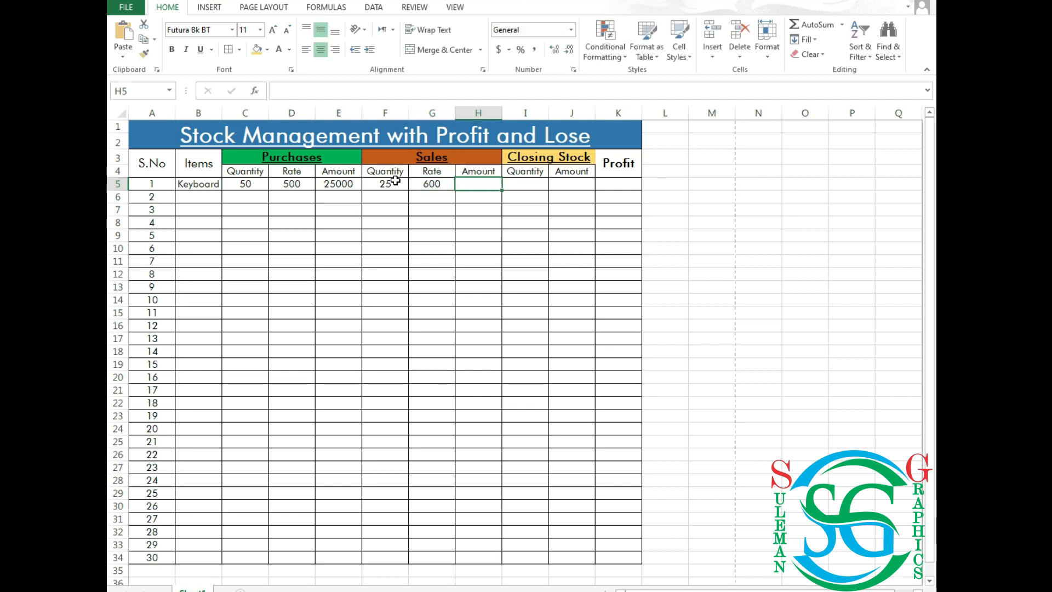
- Calculate the Keyboard sales amount in H5 as quantity times rate with the formula =F5*G5
type("=")
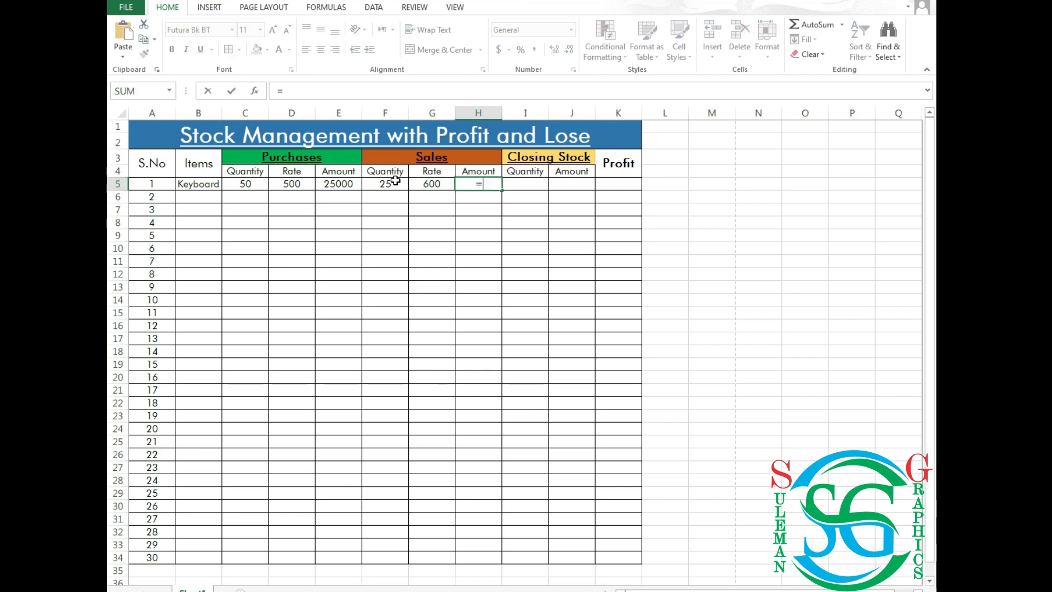
left_click(398, 176)
type("*")
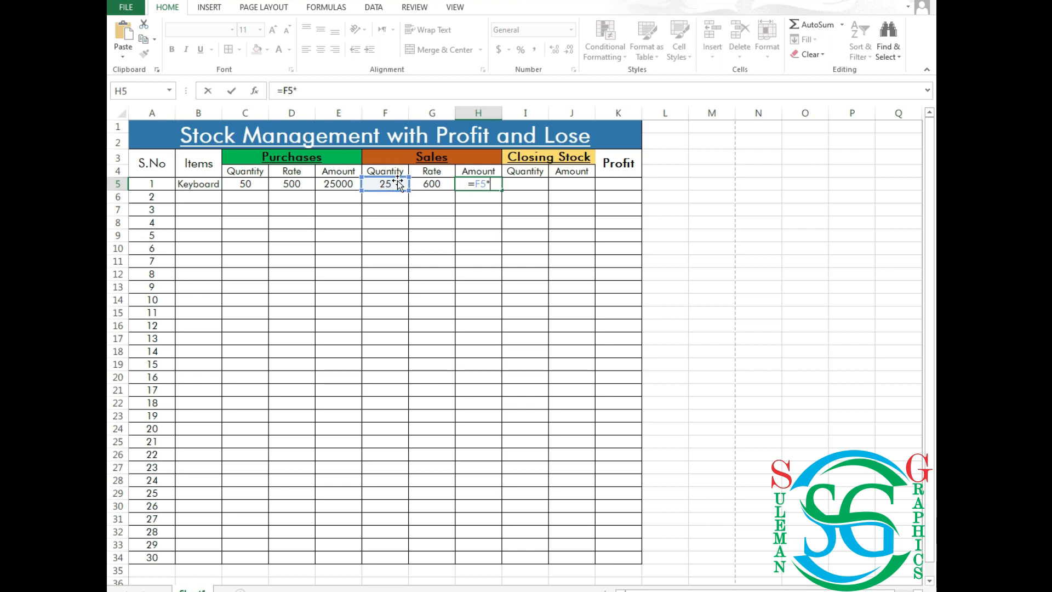
left_click(430, 182)
key("Return")
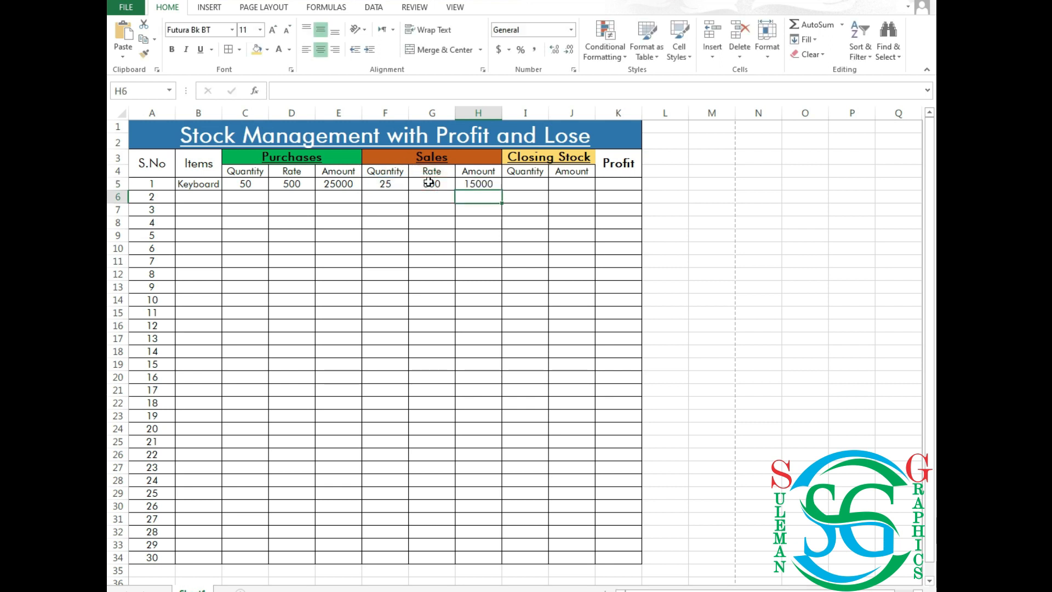
left_click(485, 183)
- Calculate the Keyboard closing stock quantity in I5 as purchased minus sold quantity with the formula =C5-F5
left_click(519, 185)
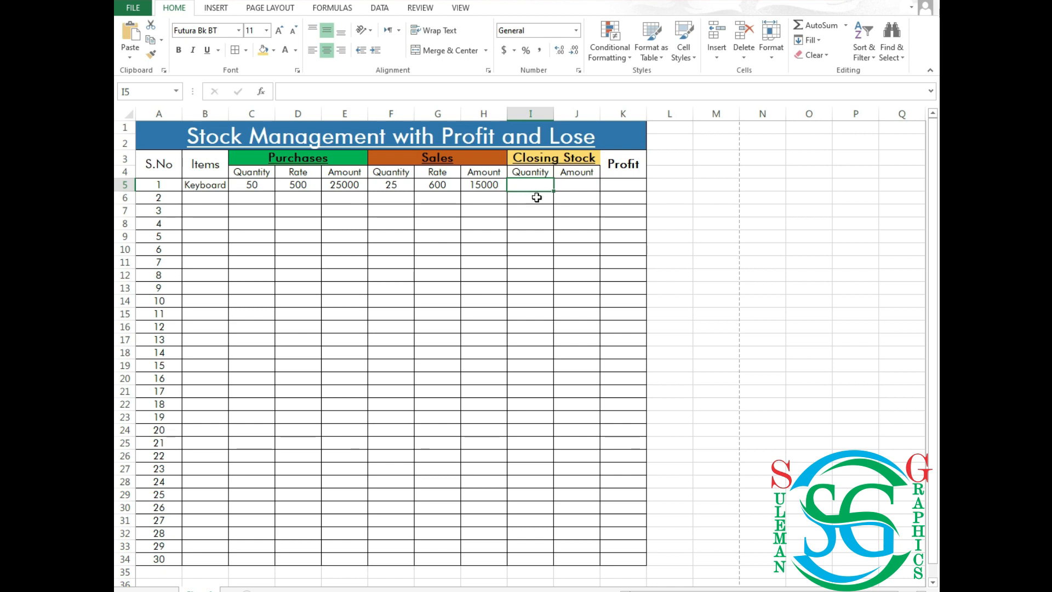
type("=")
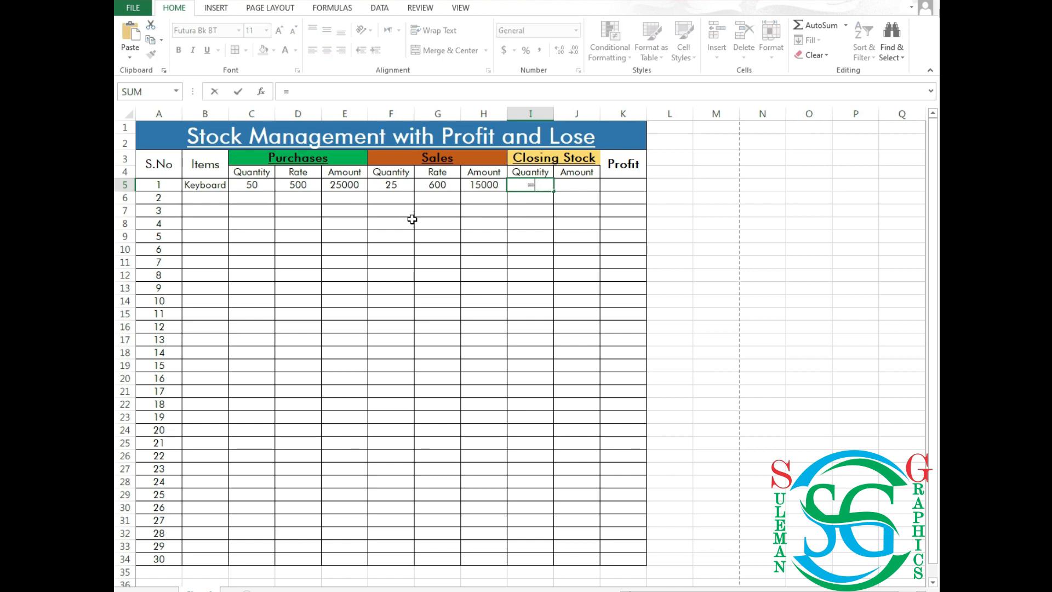
left_click(264, 185)
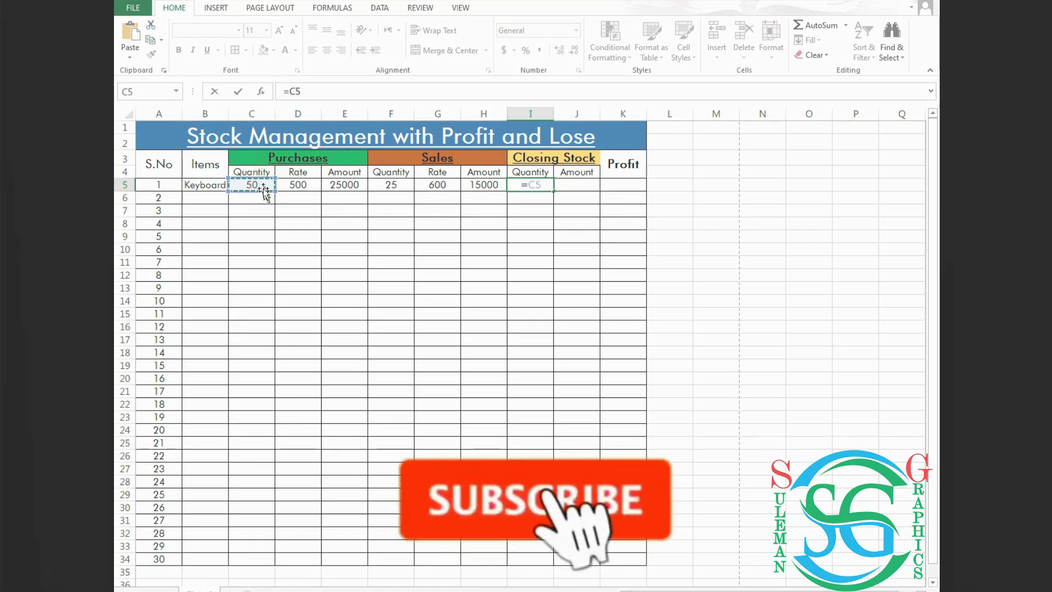
type("-")
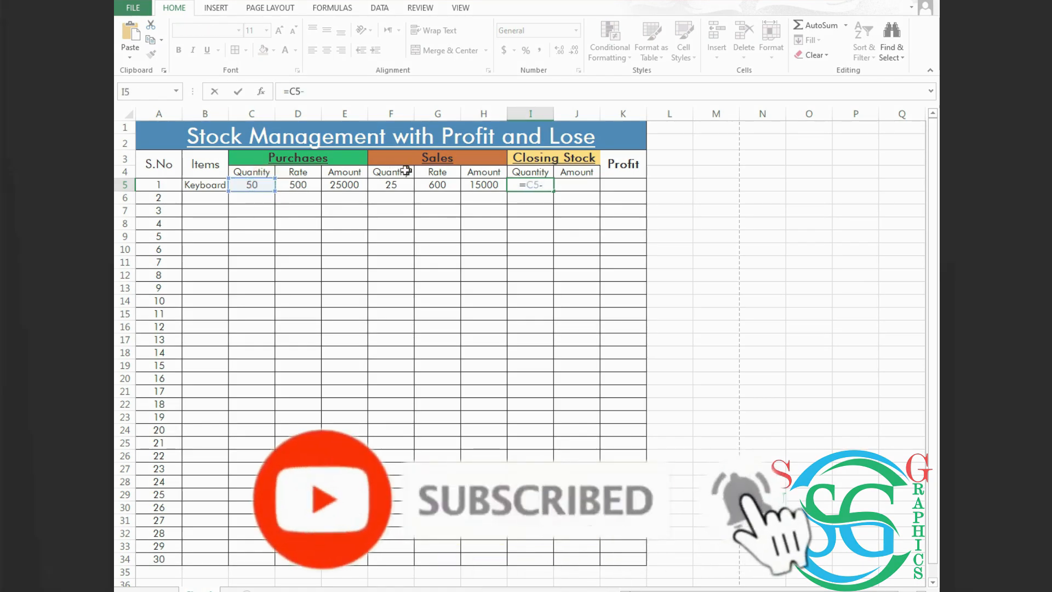
left_click(403, 184)
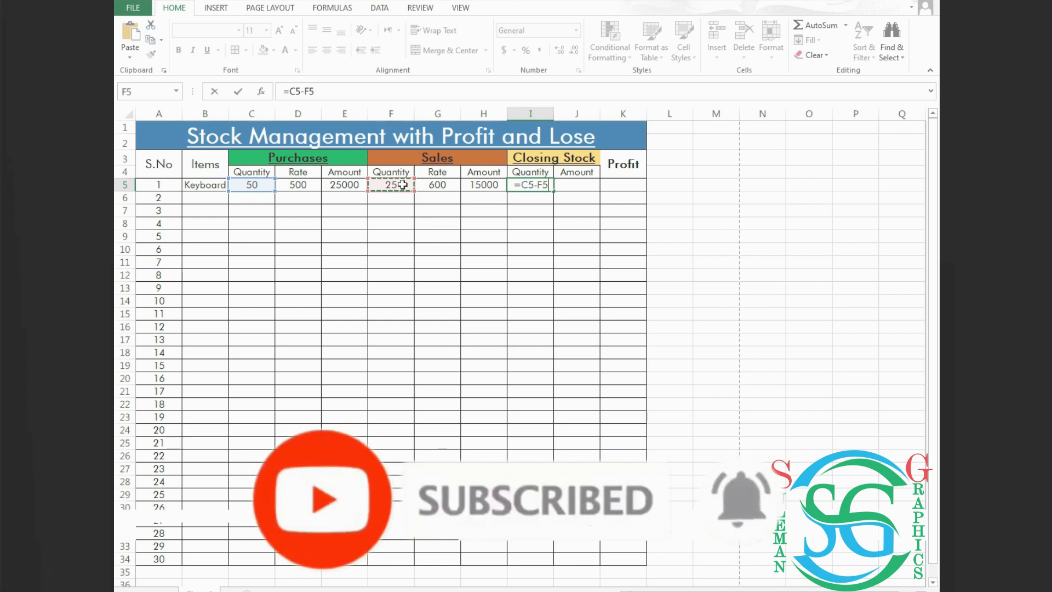
key("Return")
left_click(540, 187)
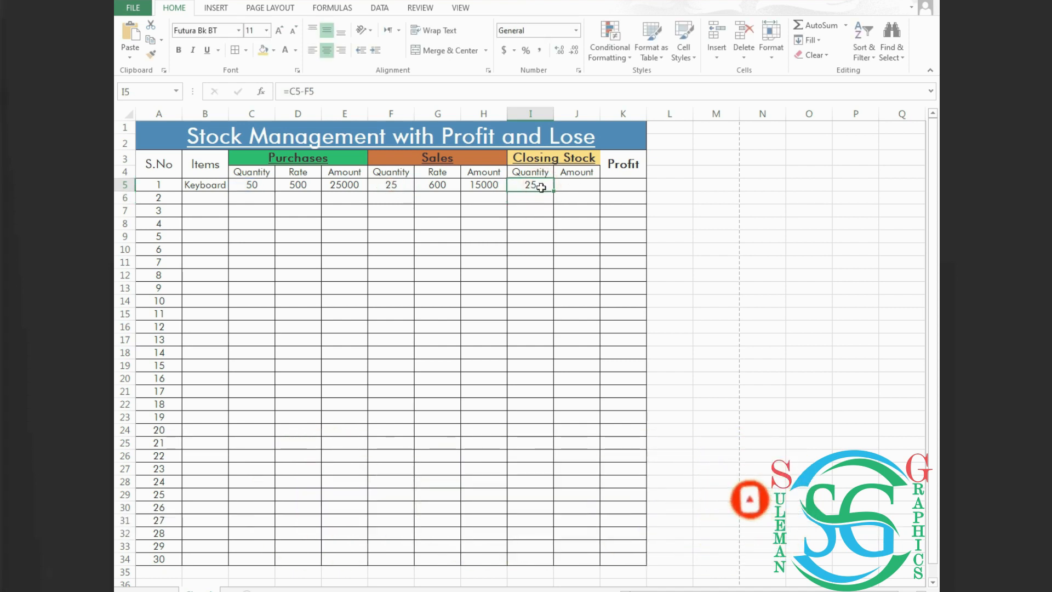
- Calculate the Keyboard closing stock amount in J5 as closing quantity times purchase rate with the formula =I5*D5
left_click(569, 188)
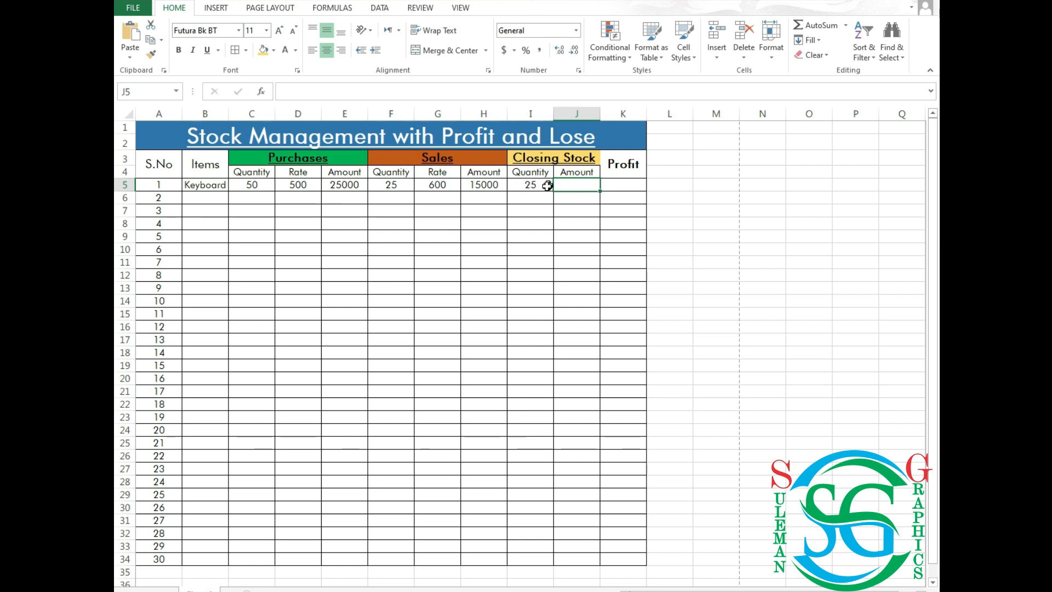
type("=")
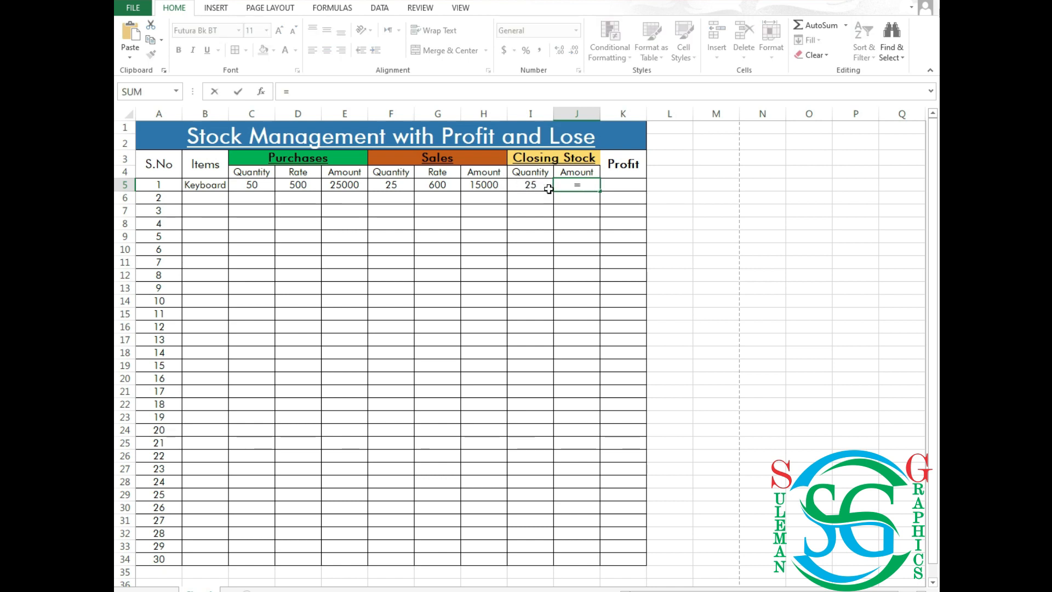
left_click(530, 184)
type("*")
left_click(308, 187)
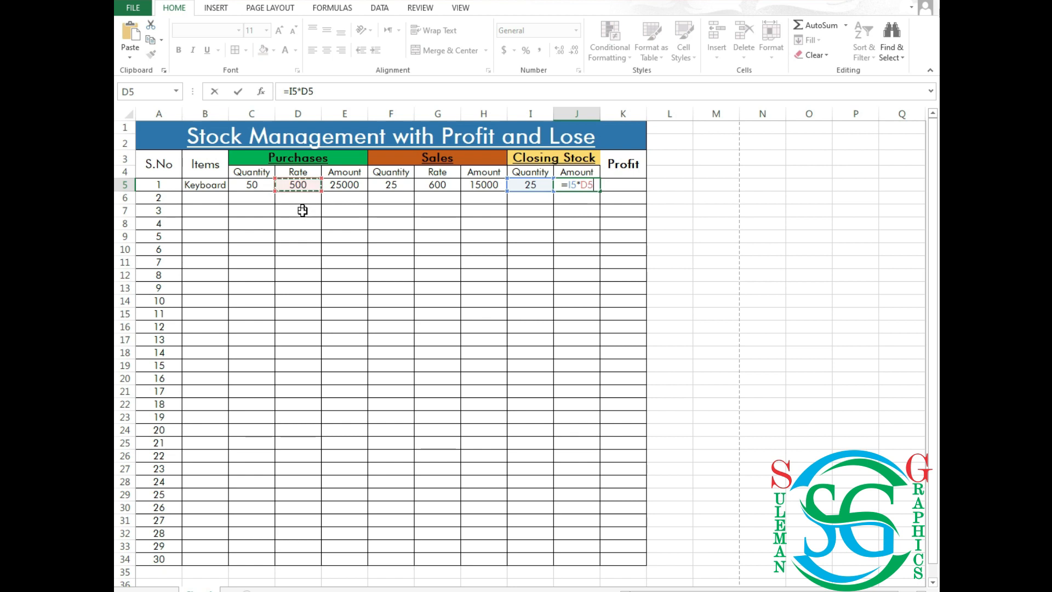
key("Return")
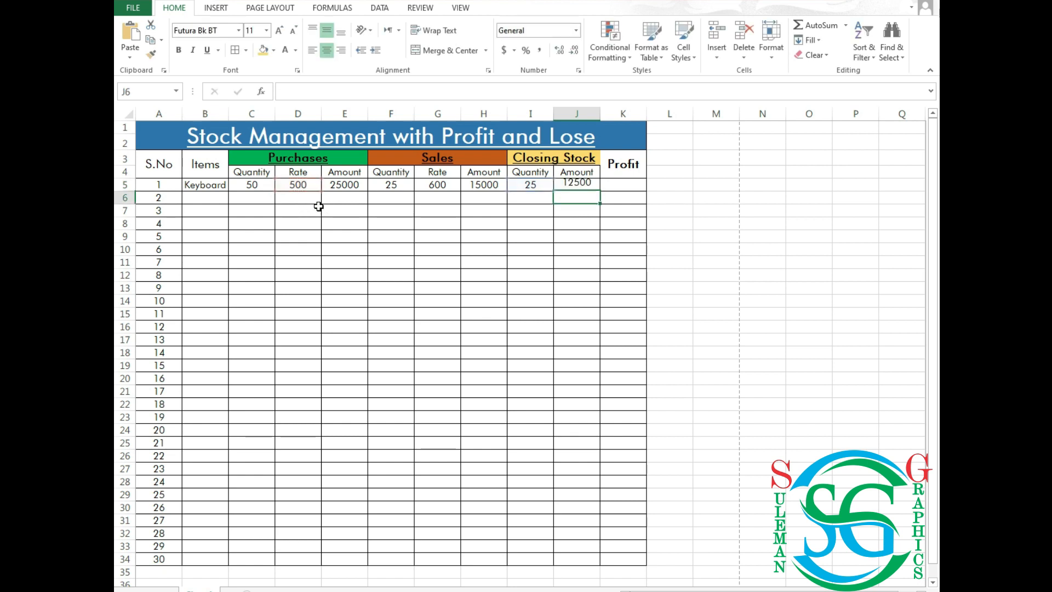
left_click(531, 188)
left_click(586, 183)
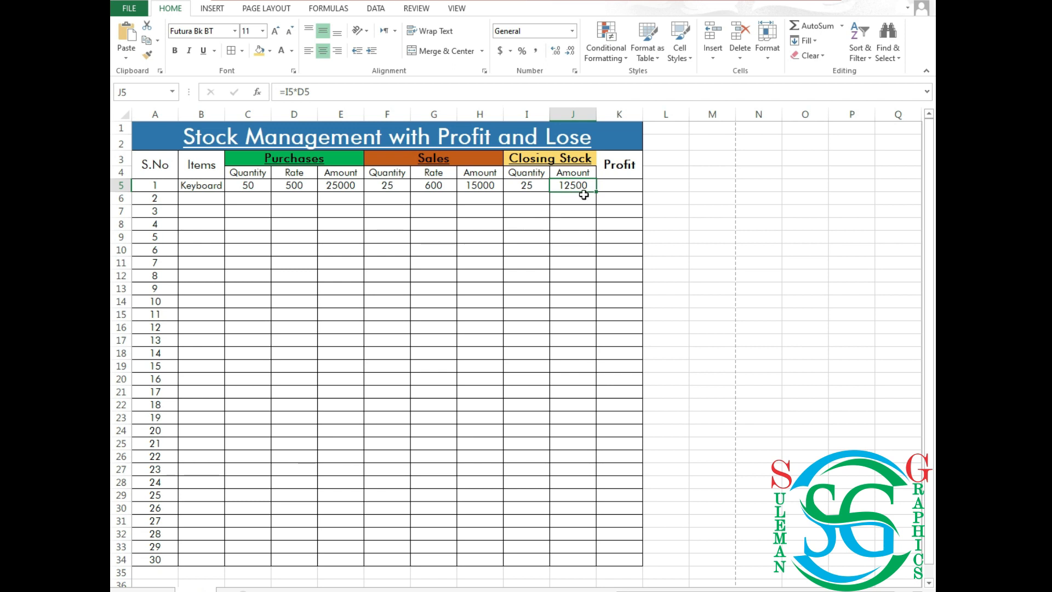
- Calculate the Keyboard profit in K5 as closing stock amount plus sales amount minus purchase amount with the formula =J5+H5-E5
left_click(614, 186)
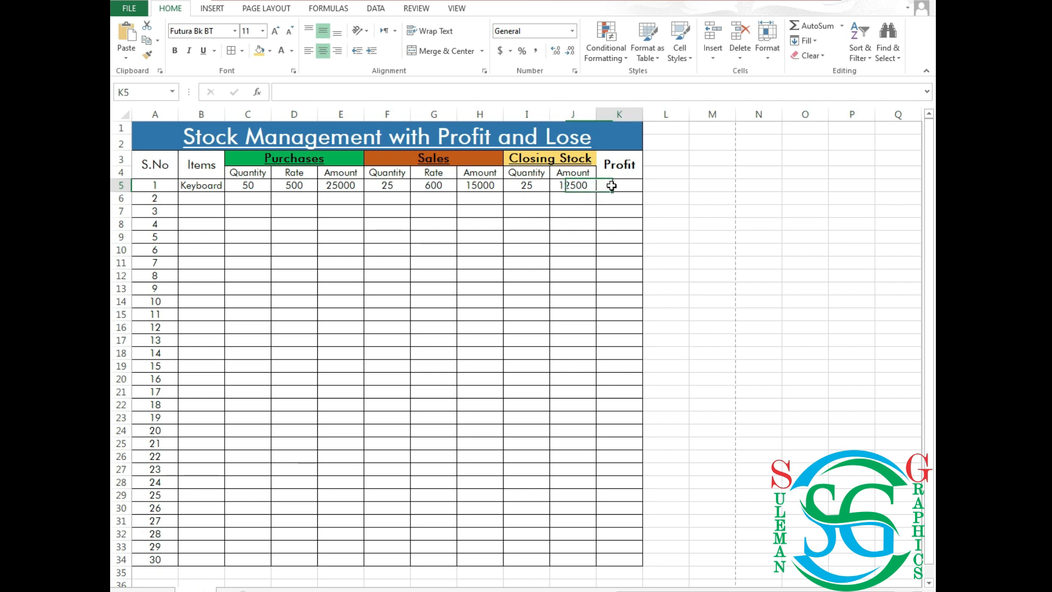
type("=")
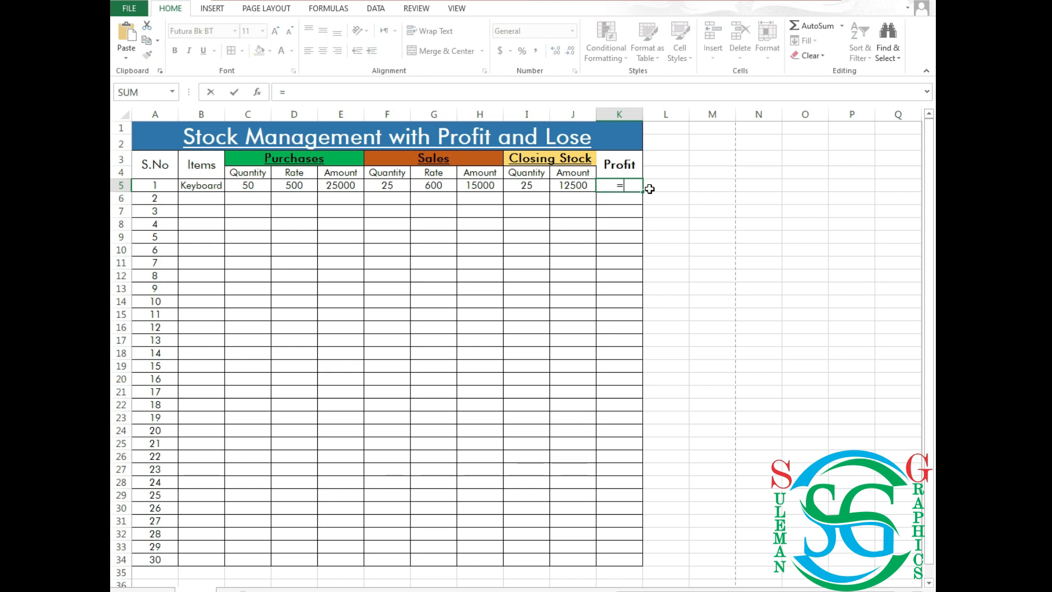
left_click(575, 187)
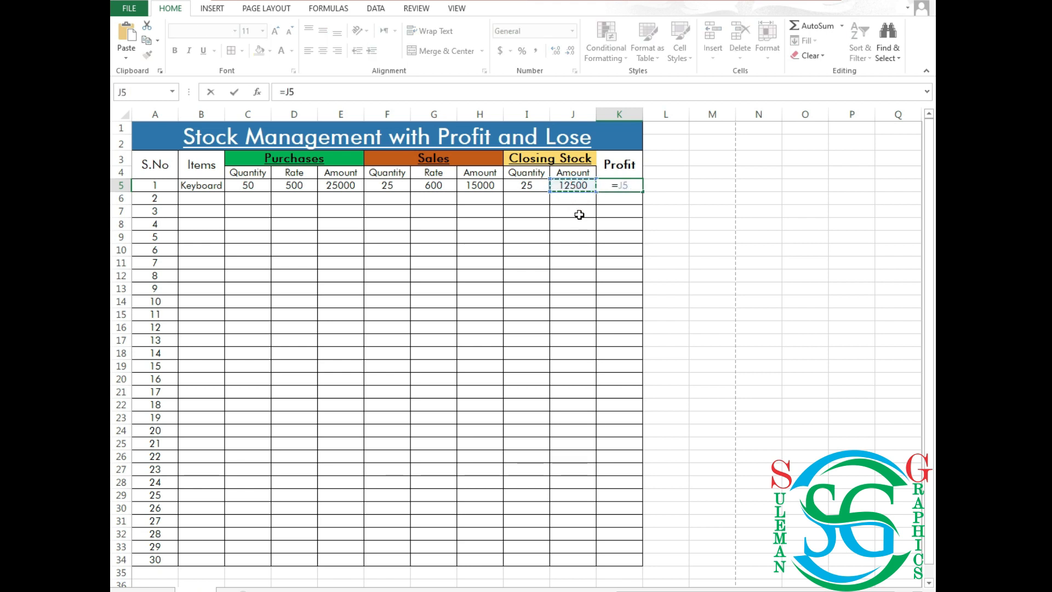
type("+")
left_click(485, 185)
type("-")
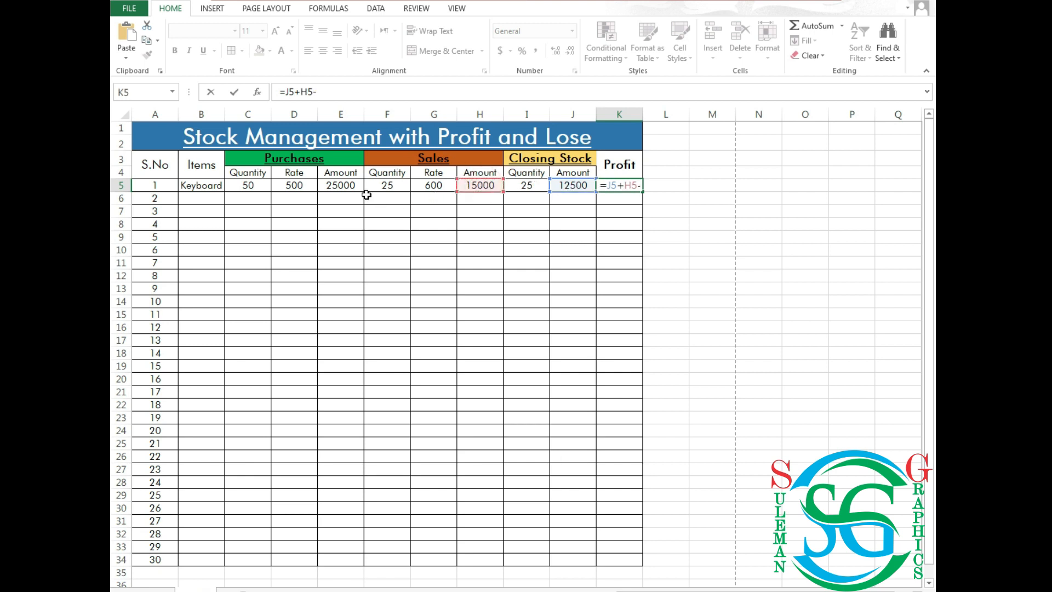
left_click(346, 185)
key("Return")
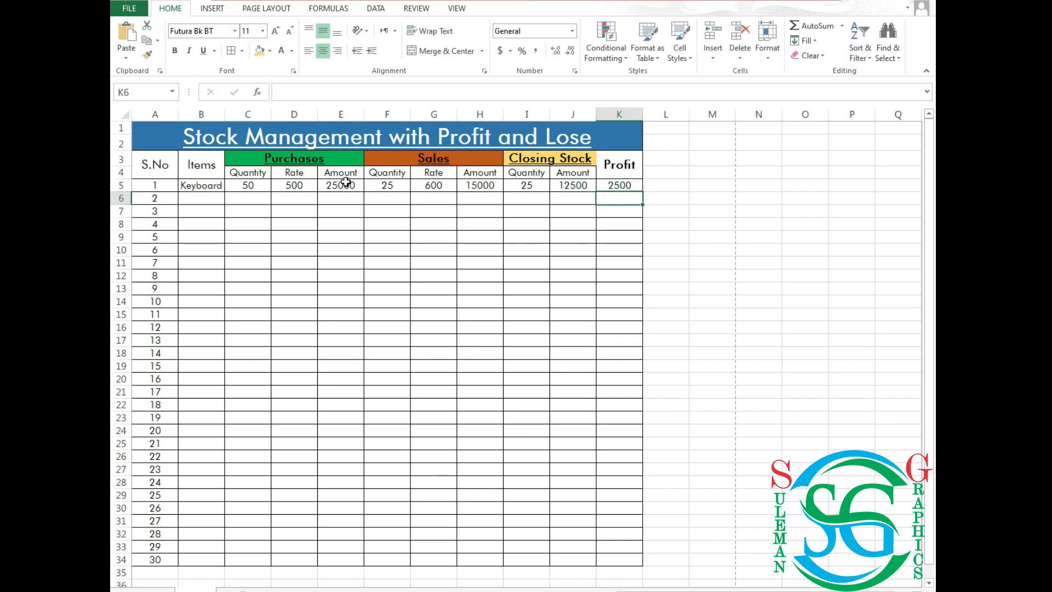
left_click(610, 186)
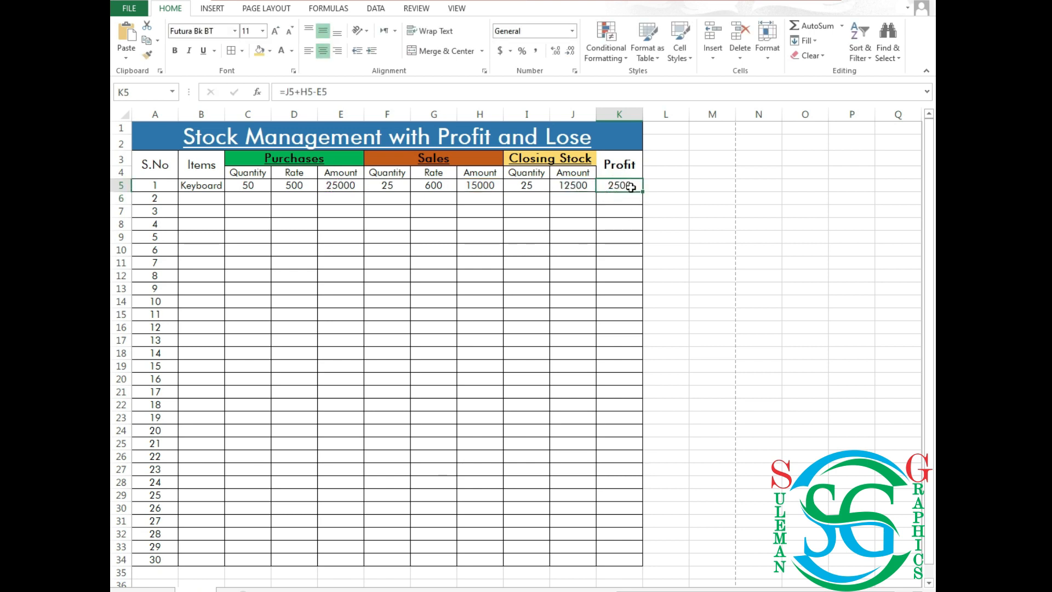
- Add Mouse as the second item in B6, with a purchase quantity of 10 and a purchase rate of 200
left_click(212, 202)
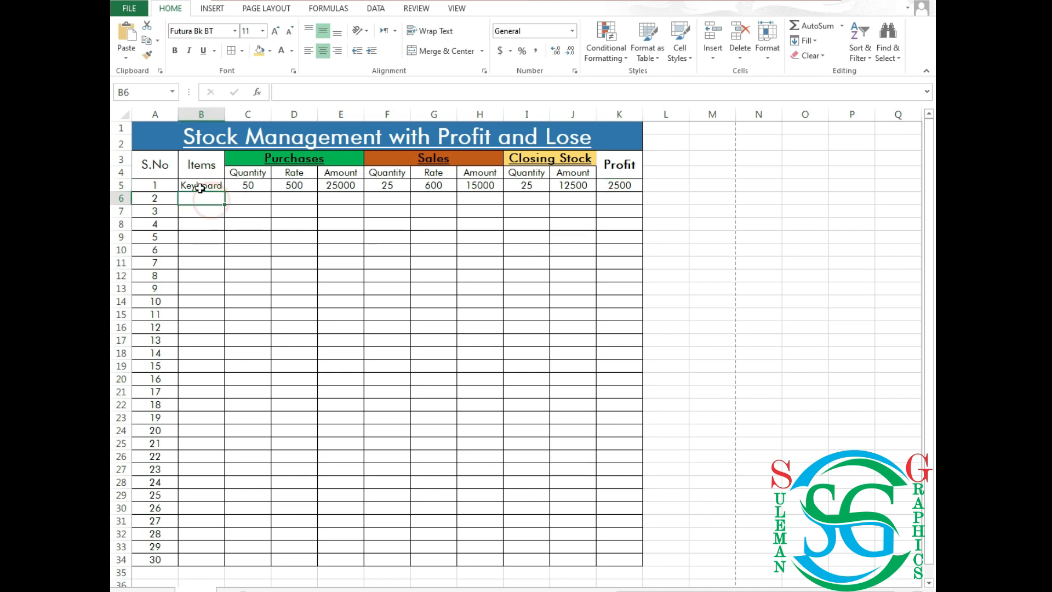
type("MOuse")
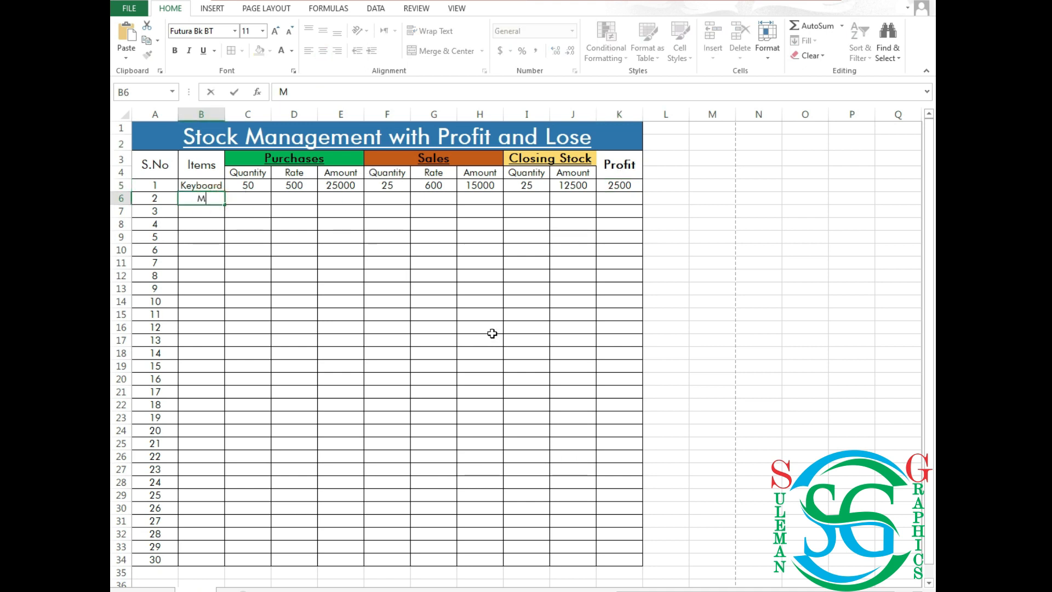
key("BackSpace")
key("BackSpace")
key("BackSpace")
key("BackSpace")
type("ouse")
key("Tab")
type("1")
key("Tab")
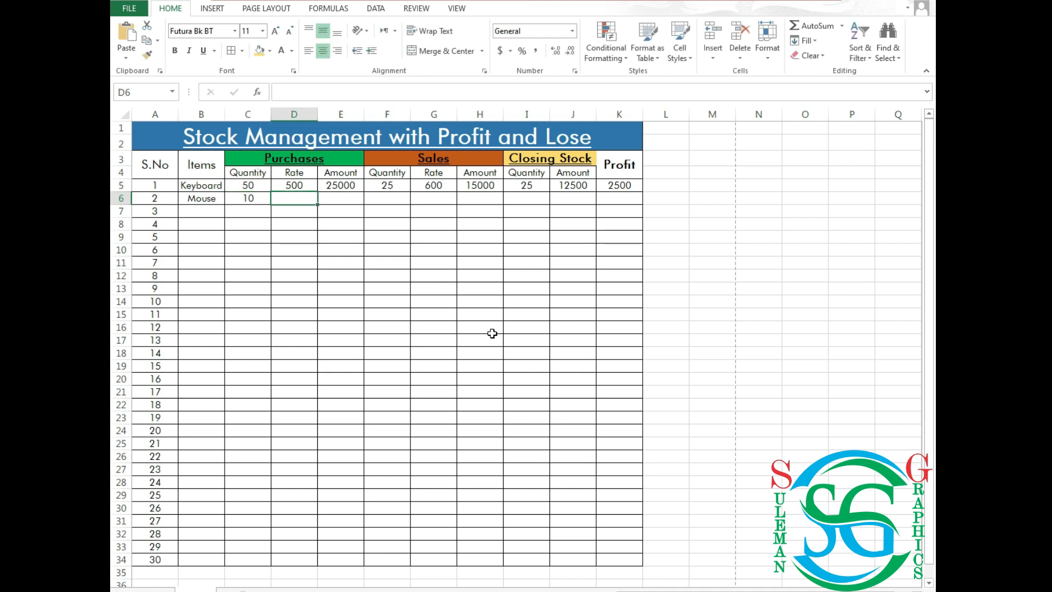
type("200")
key("Tab")
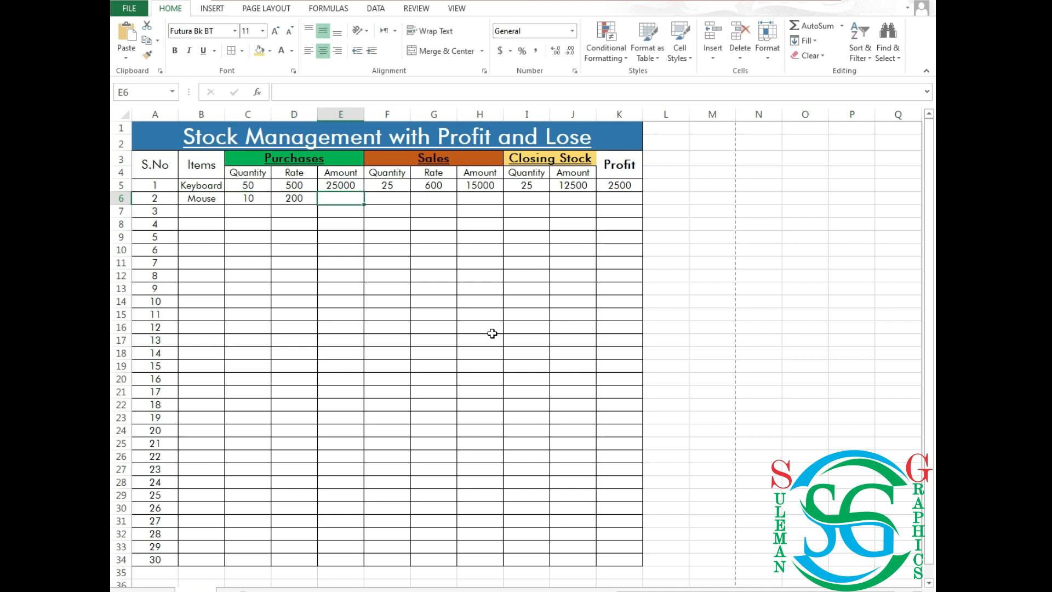
- Fill the purchase amount formula from E5 and the sales amount formula from H5 down through row 34
left_click(362, 188)
left_click(364, 192)
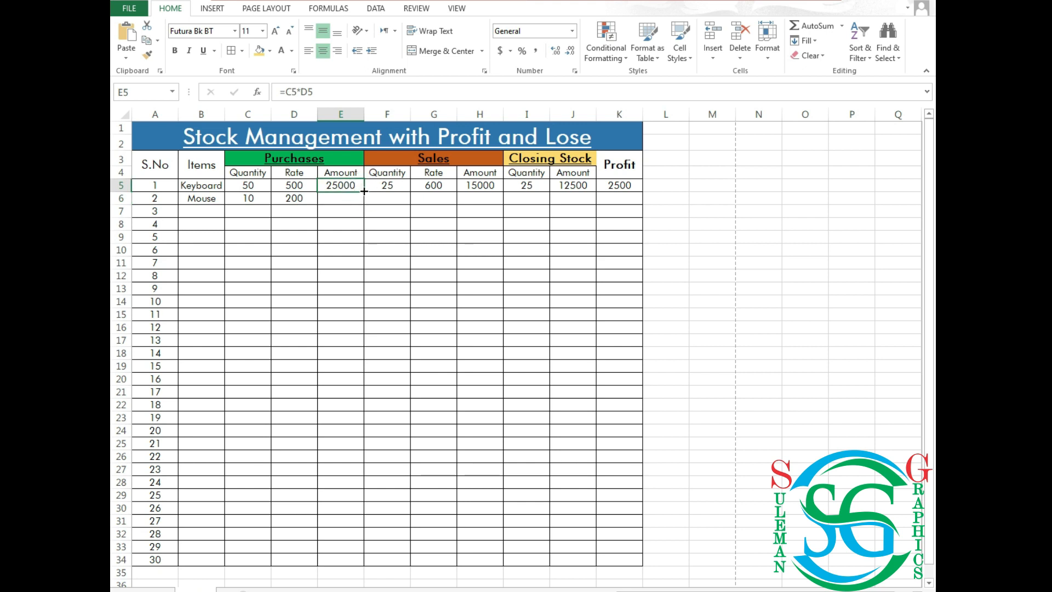
left_click_drag(366, 192, 361, 560)
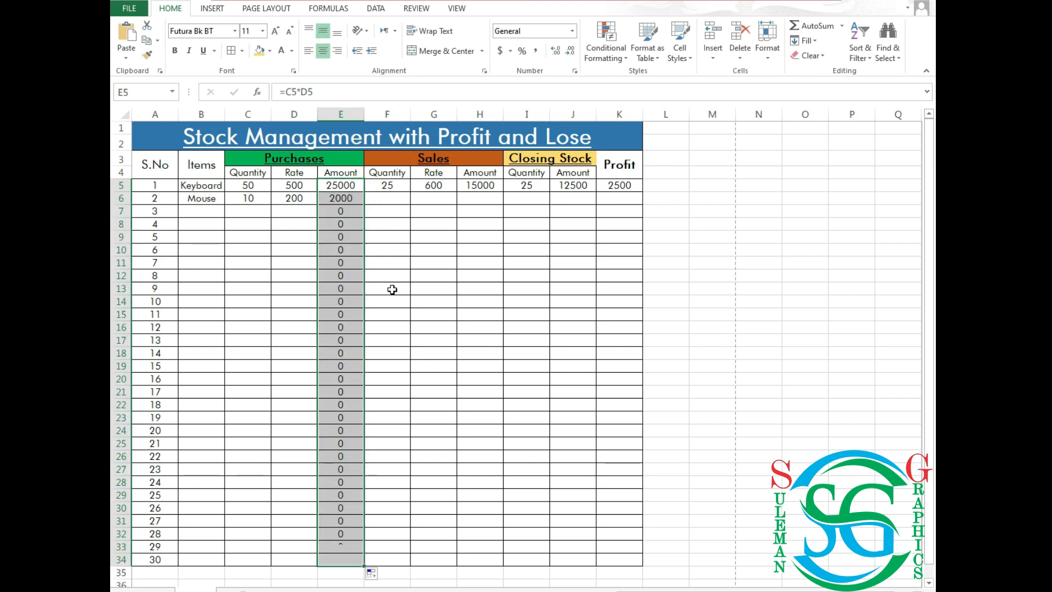
left_click(404, 182)
left_click(492, 187)
left_click_drag(501, 202, 486, 560)
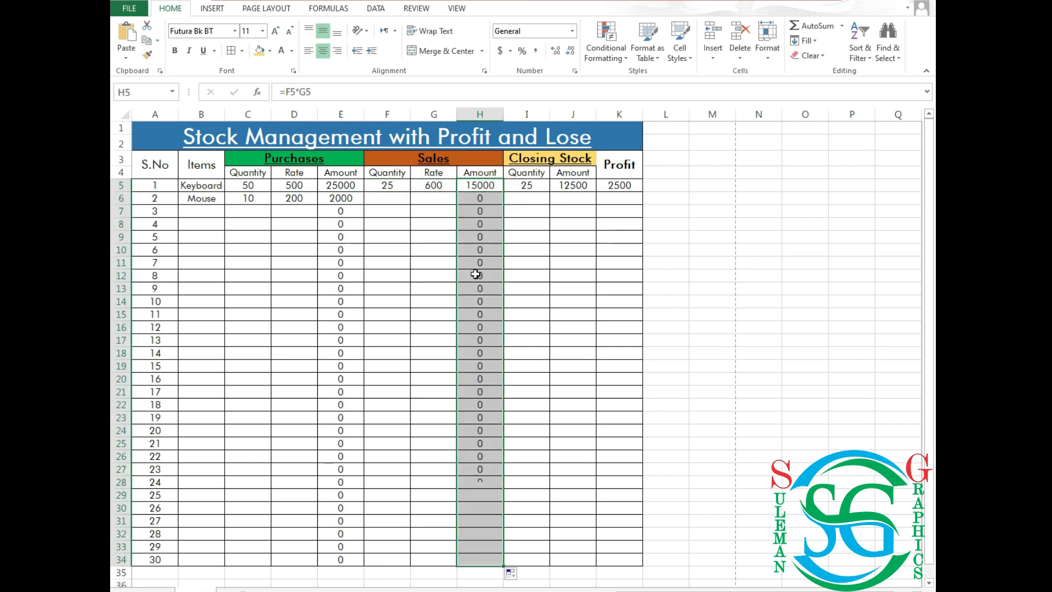
- Fill the closing stock quantity, closing stock amount and profit formulas from I5, J5 and K5 down through row 34
left_click(544, 183)
left_click_drag(551, 189, 530, 561)
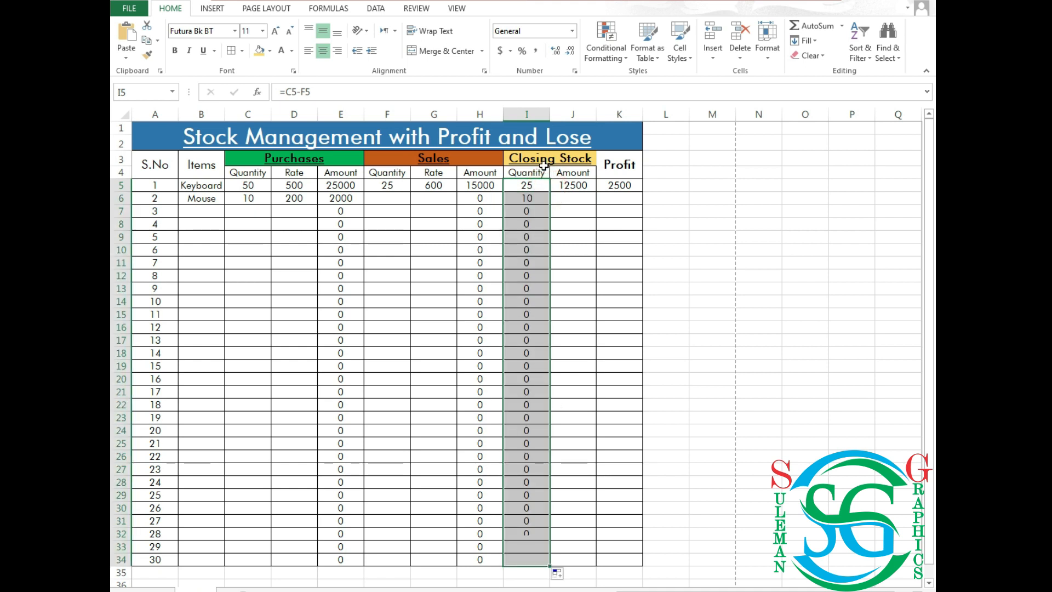
left_click(563, 184)
left_click_drag(598, 194, 590, 561)
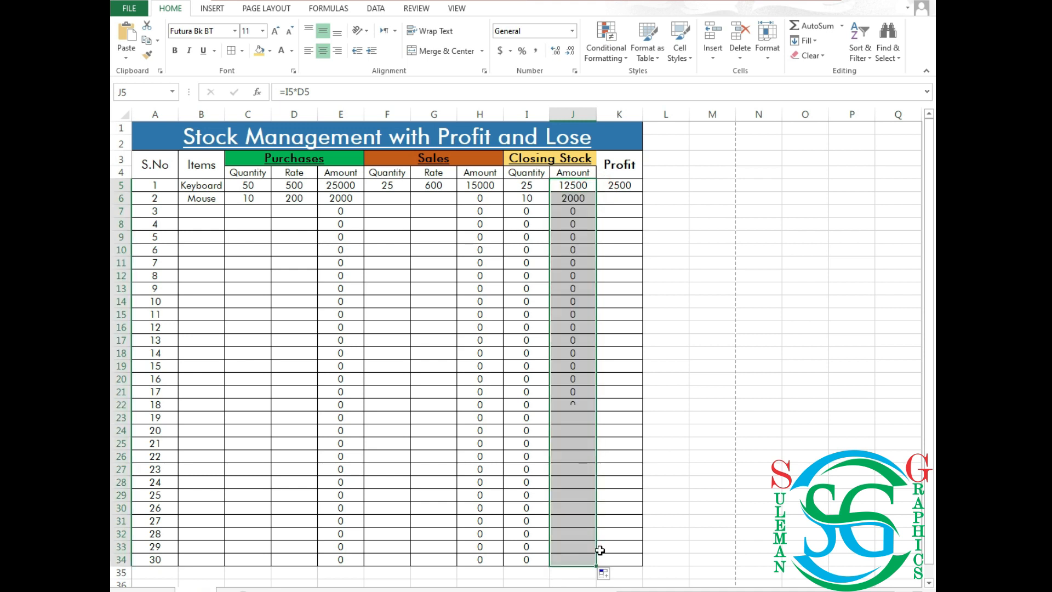
left_click(611, 190)
left_click_drag(642, 191, 619, 560)
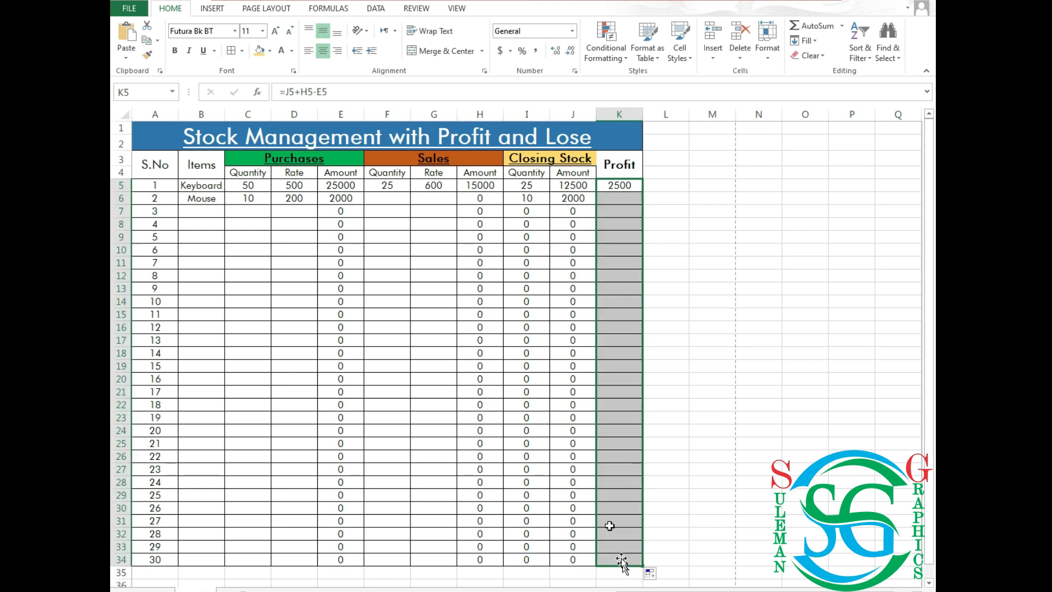
- Enter a sales quantity of 5 and a sales rate of 250 for Mouse in F6 and G6
left_click(384, 199)
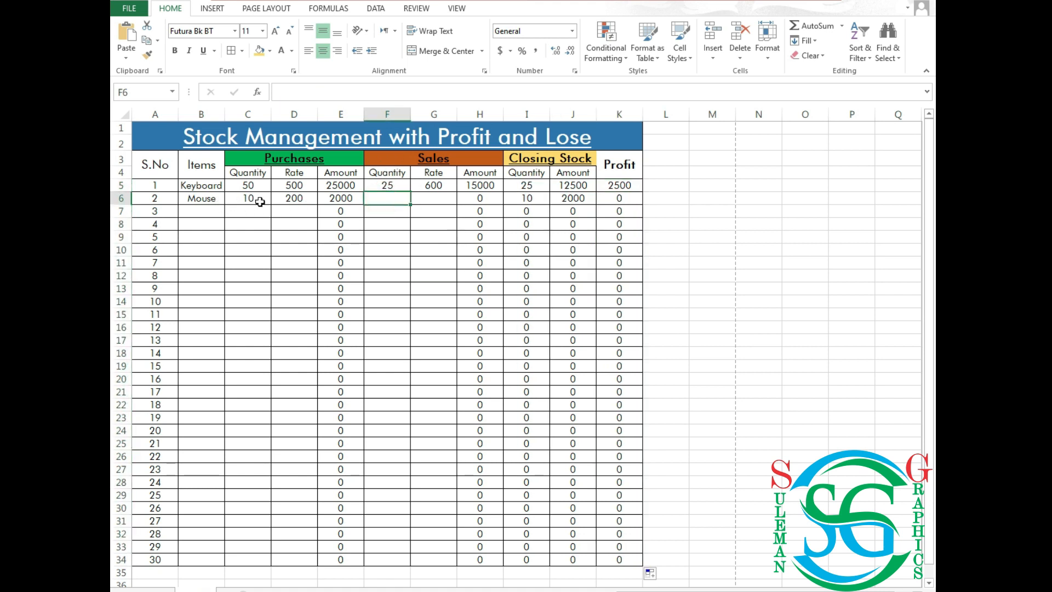
left_click(323, 198)
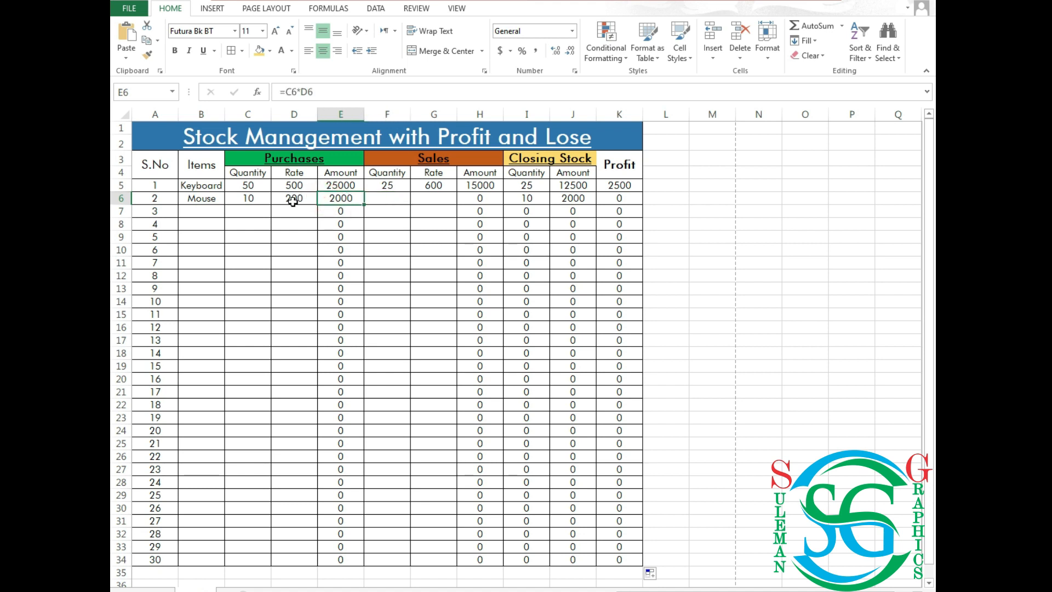
left_click(379, 199)
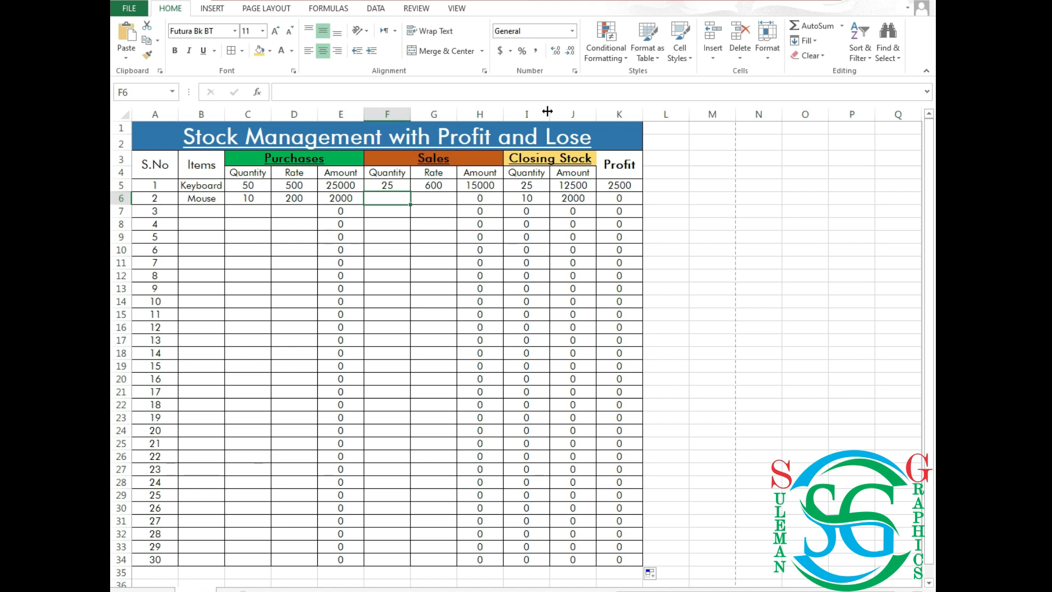
type("5")
key("Return")
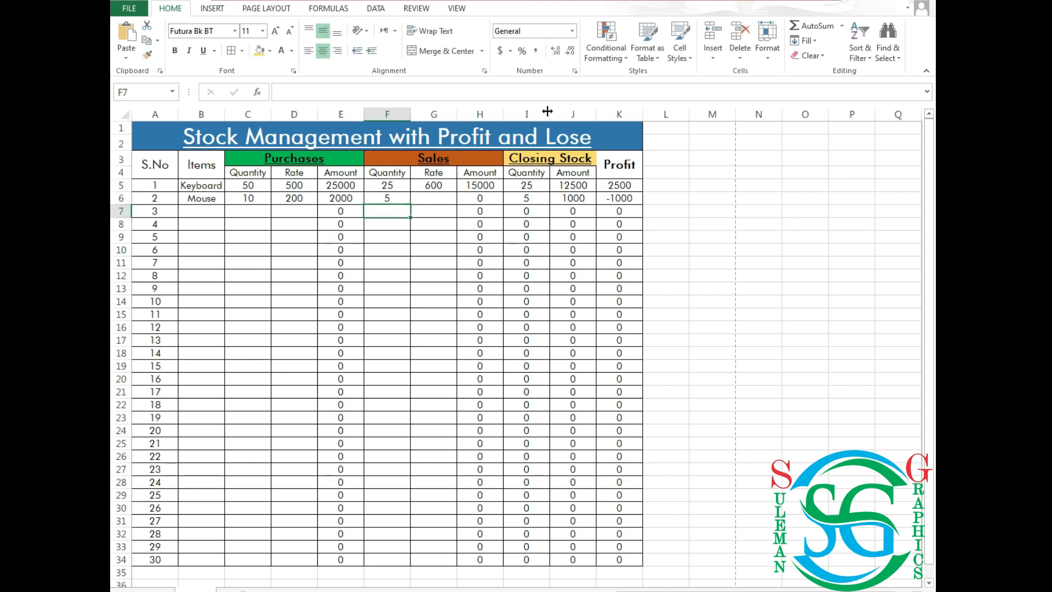
key("Right")
key("Up")
type("250")
key("Right")
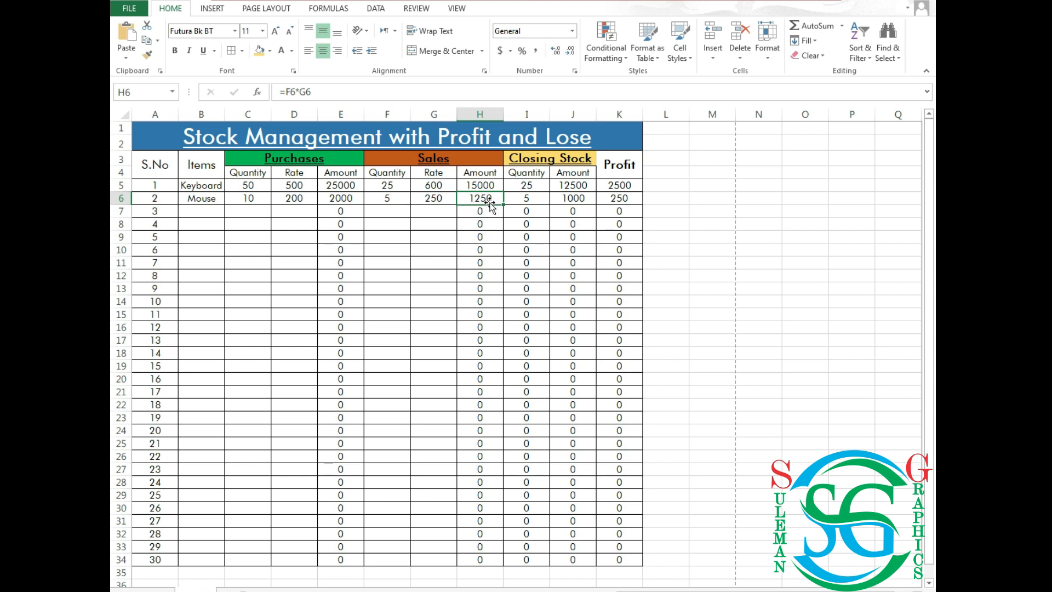
left_click(529, 198)
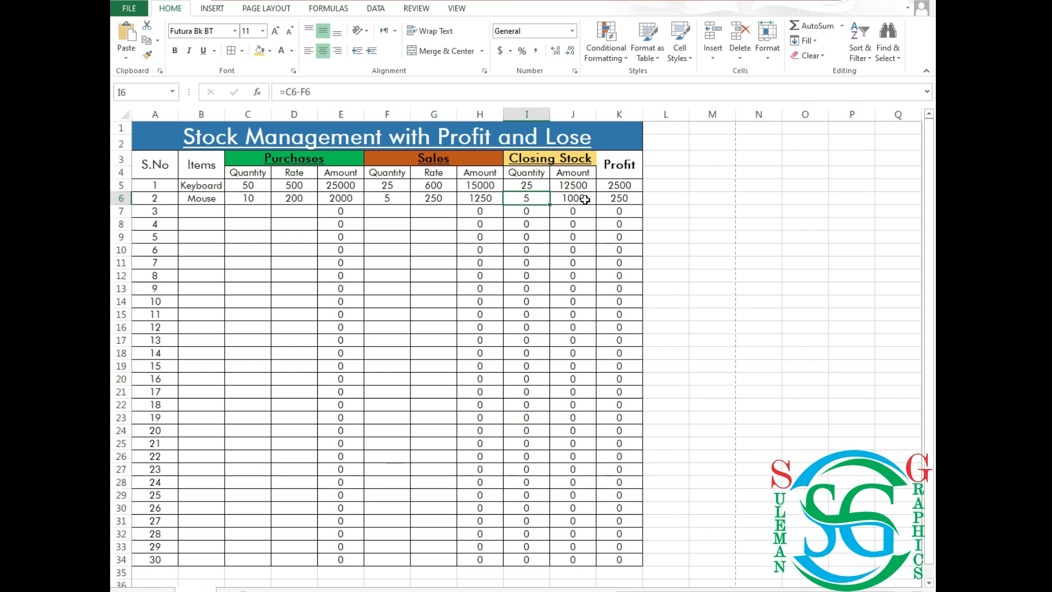
left_click(623, 200)
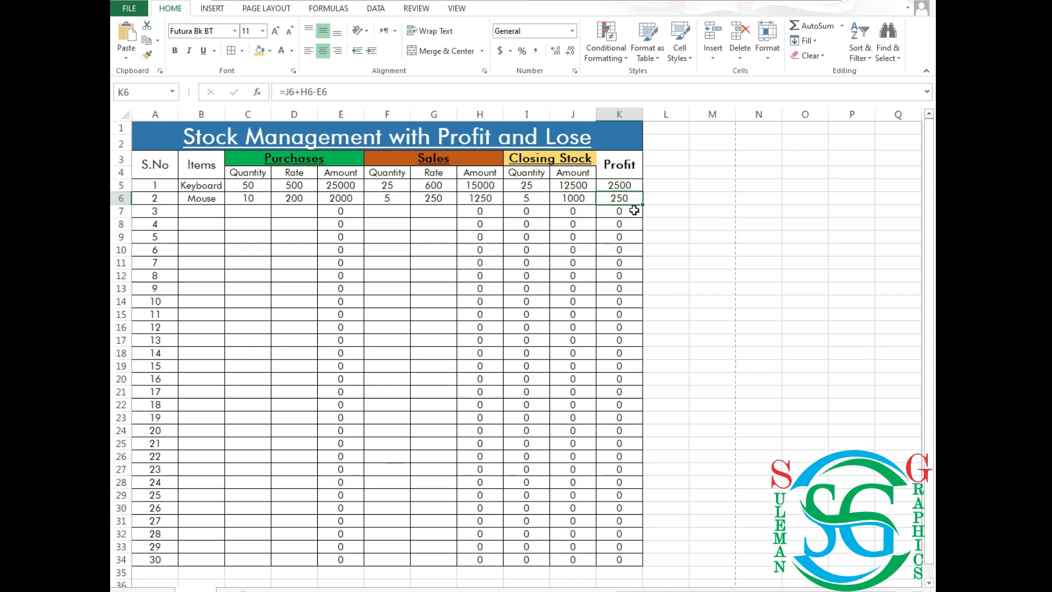
- Add Pen as the third item in B7, with a purchase quantity of 100 and a purchase rate of 10
left_click(210, 207)
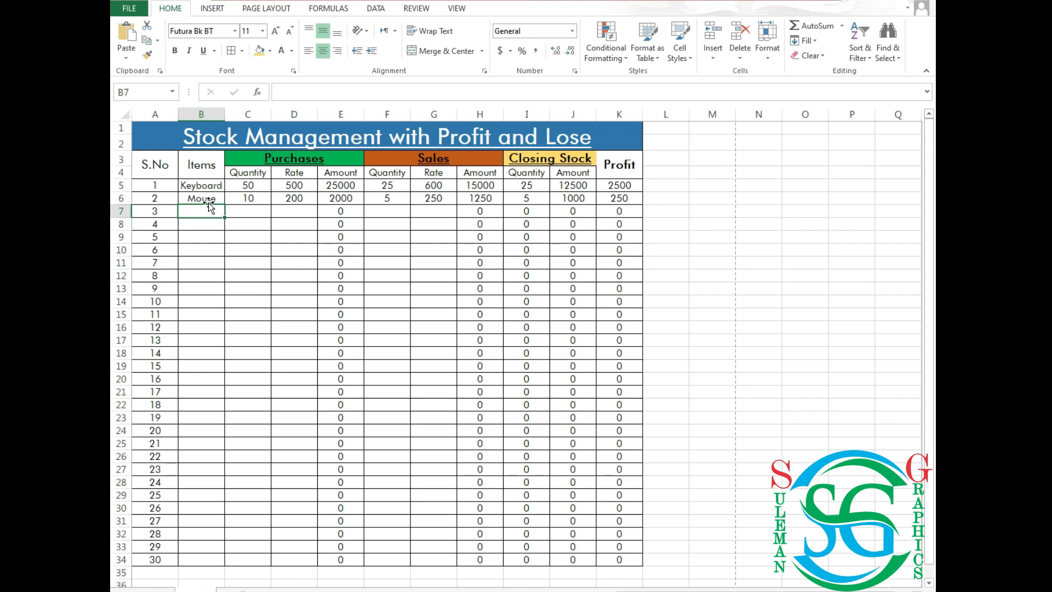
type("pr")
key("BackSpace")
key("BackSpace")
type("Pen")
key("Tab")
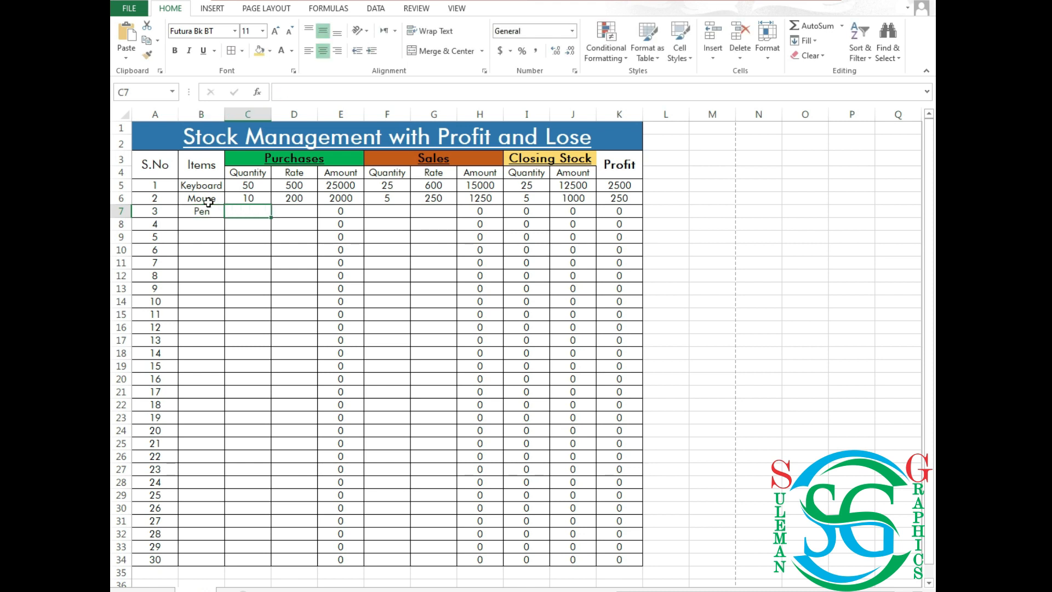
type("100")
key("Tab")
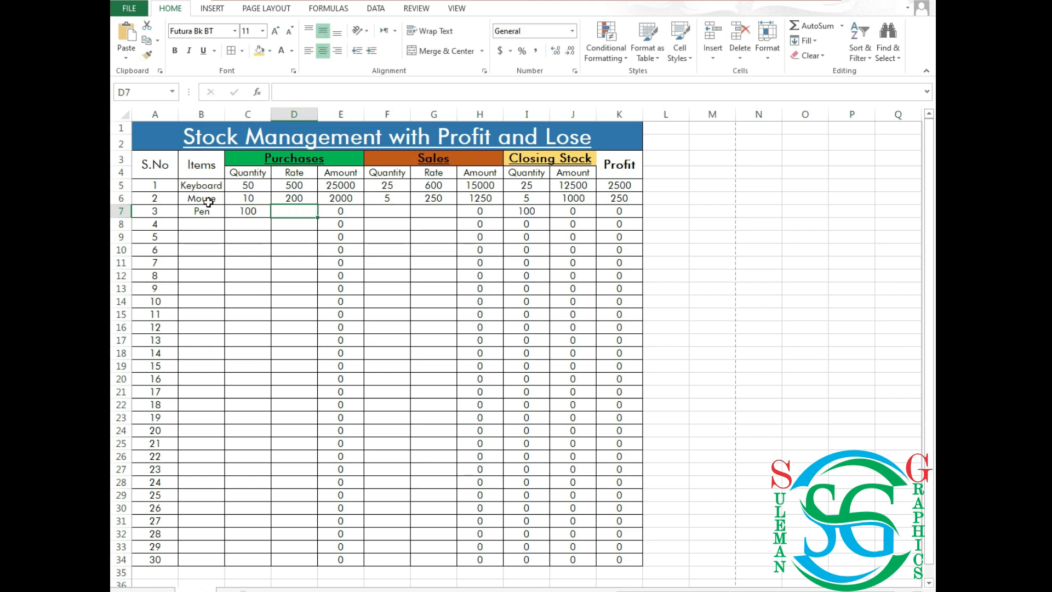
type("10")
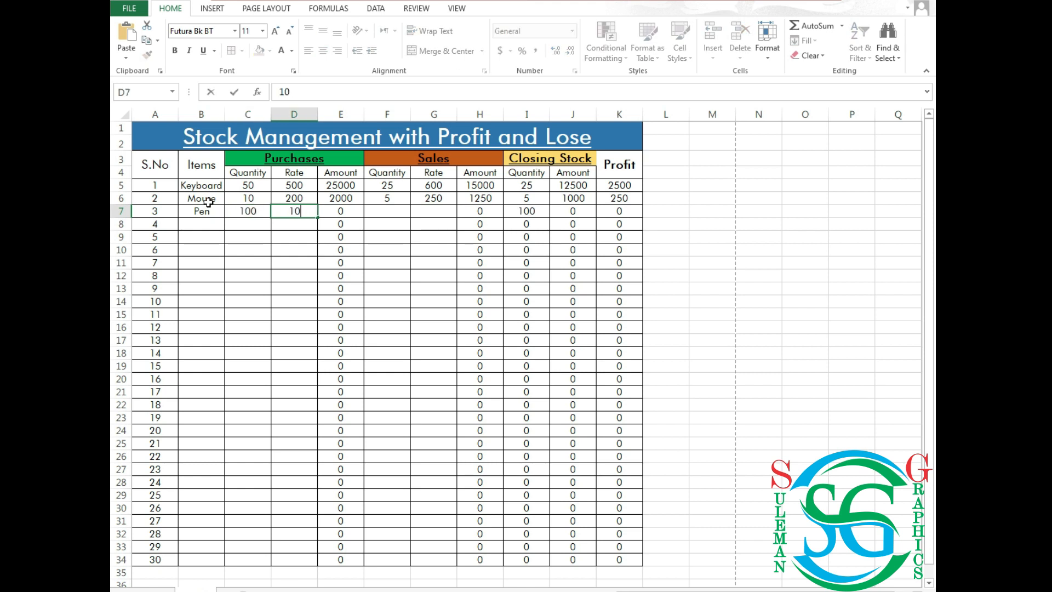
key("Tab")
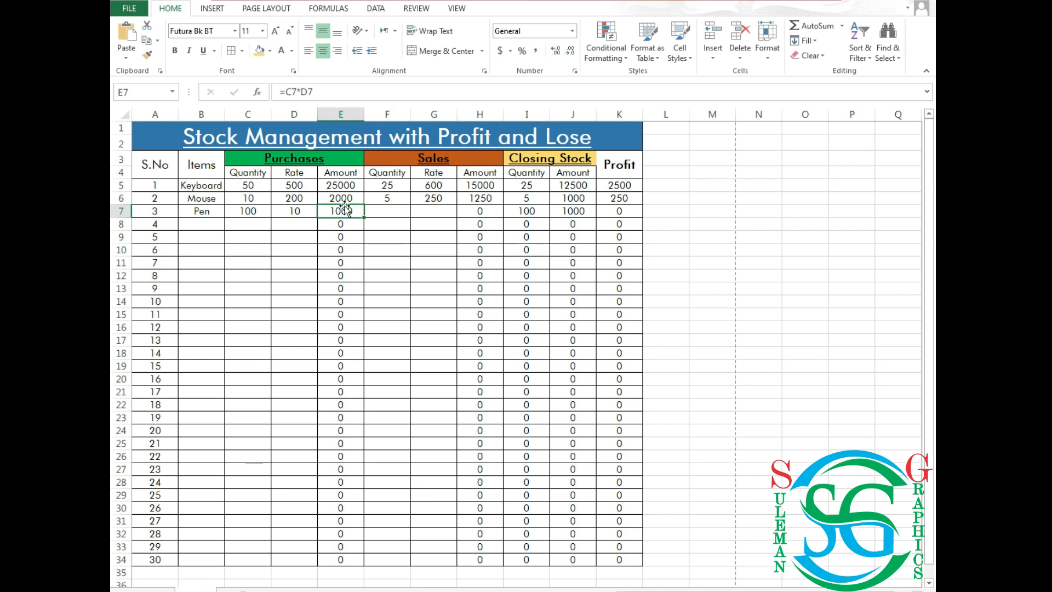
- Enter a sales quantity of 55 and a sales rate of 15 for Pen in F7 and G7
left_click(392, 214)
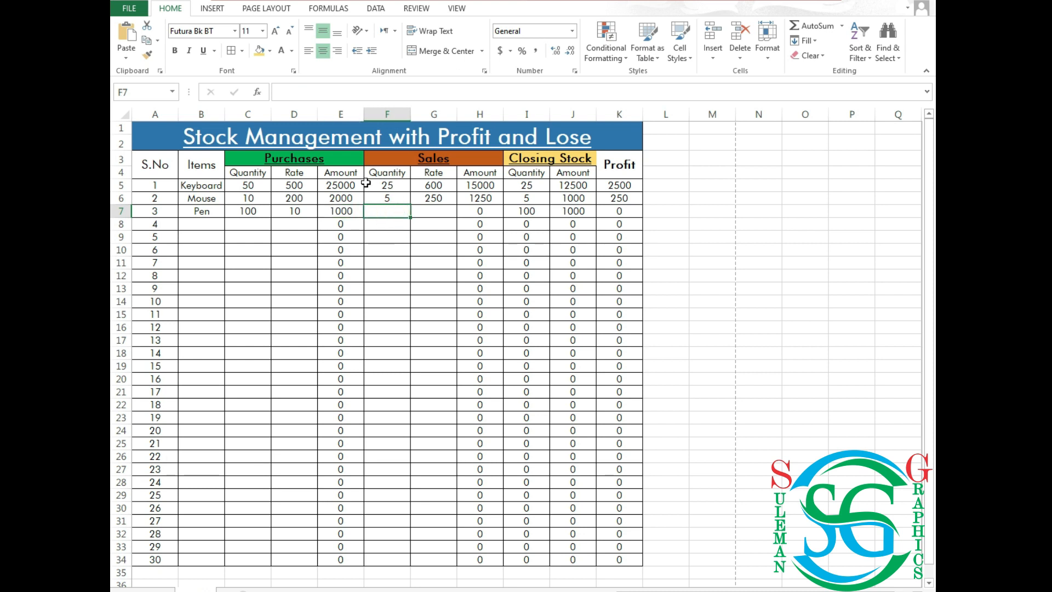
type("550")
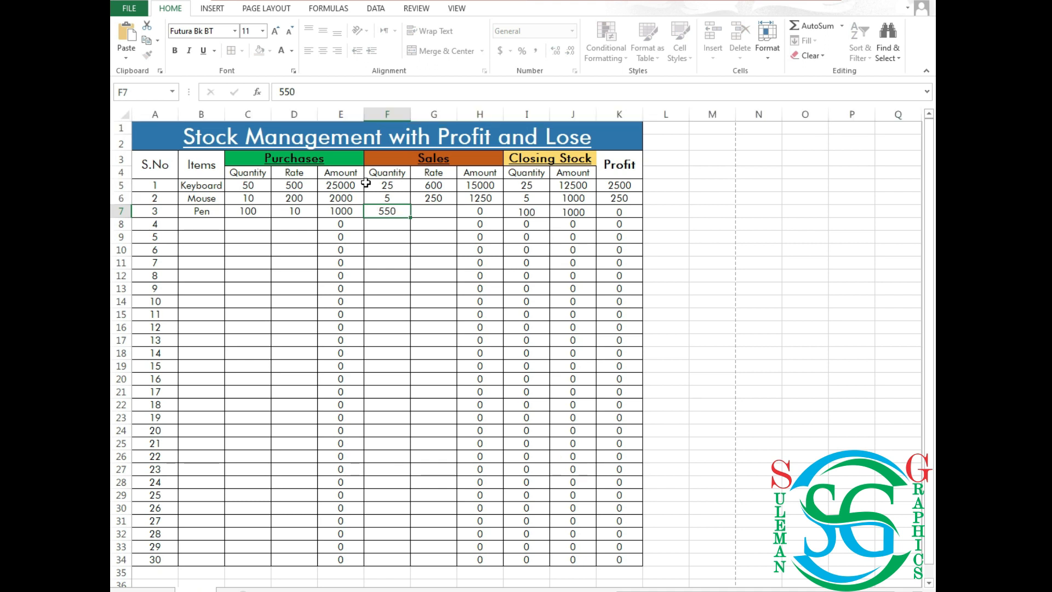
key("ctrl+Return")
key("F2")
key("BackSpace")
key("Tab")
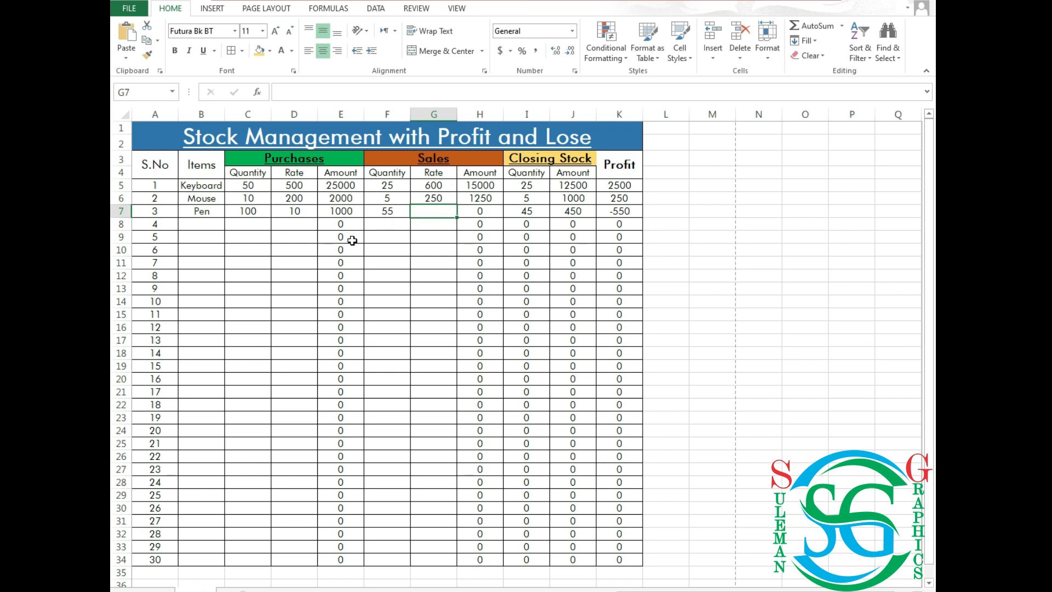
type("15")
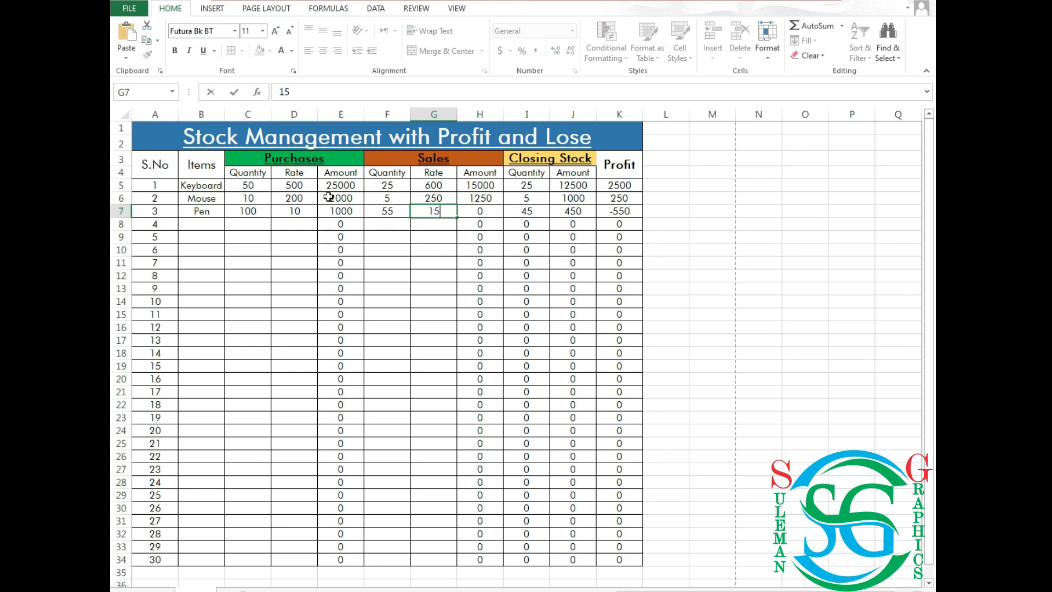
key("Tab")
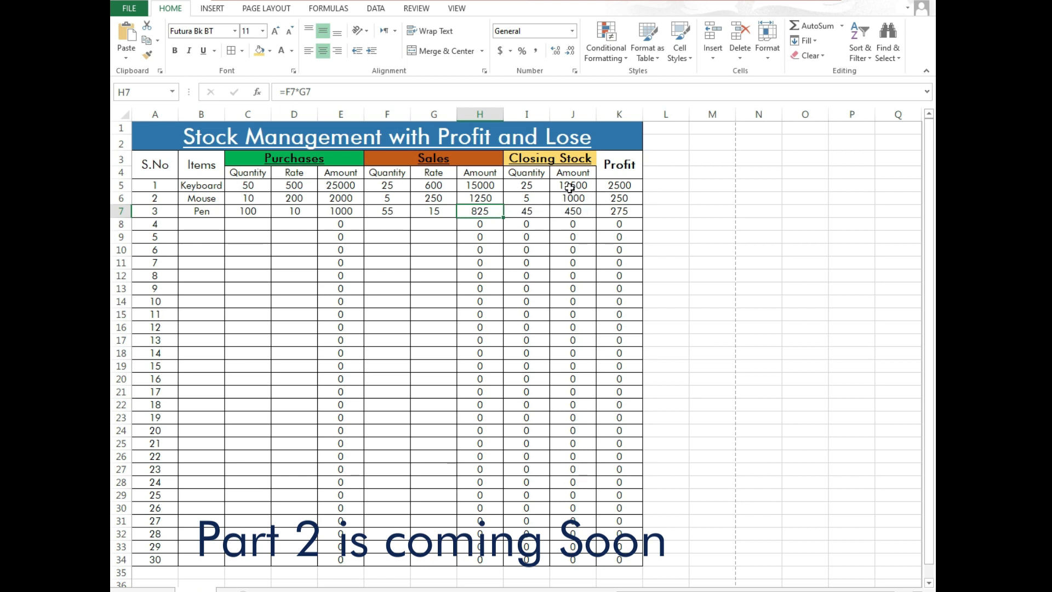
left_click(621, 211)
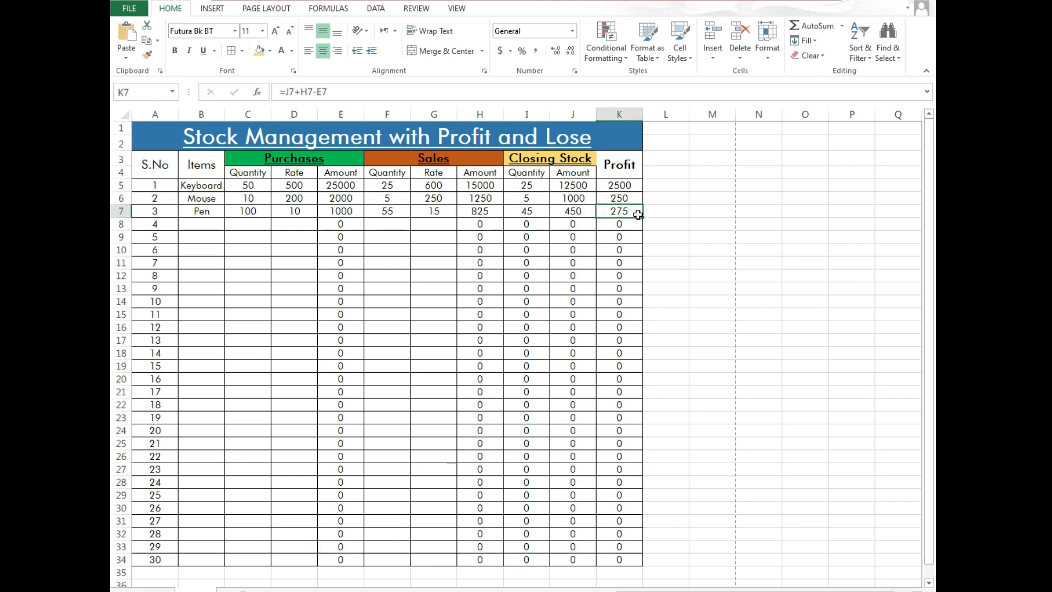
left_click(652, 248)
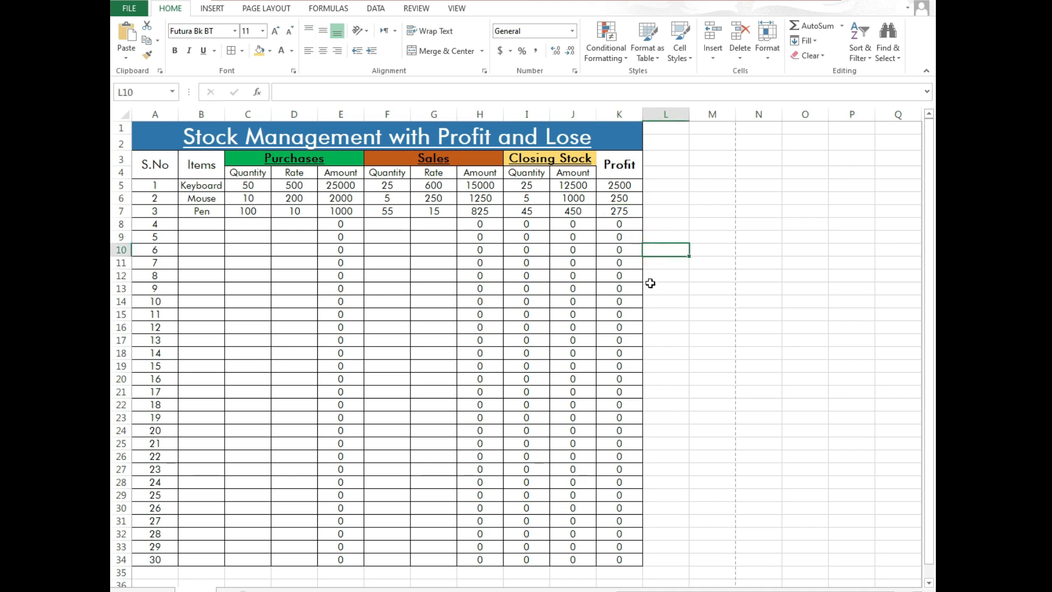